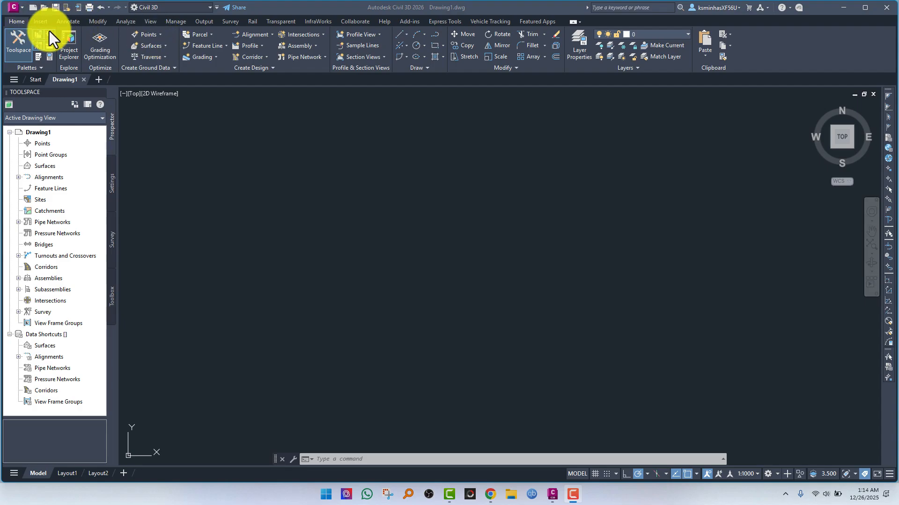
Step: Start a point import with the point creation tools and add the CIVE 2300 Point Data new file as its source
click(159, 36)
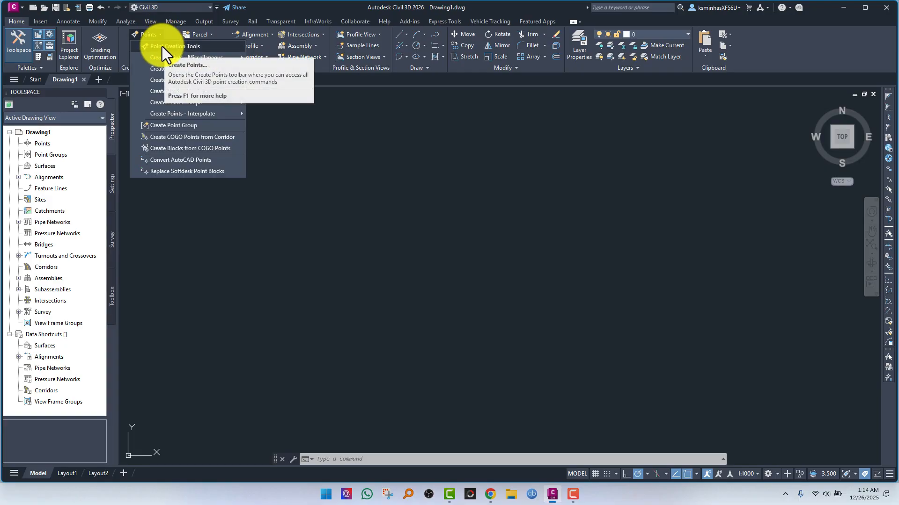
click(162, 46)
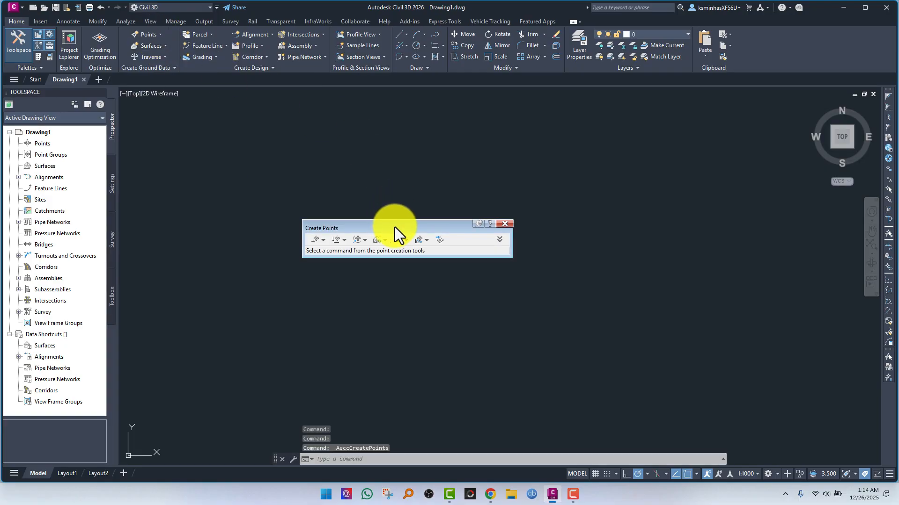
click(439, 241)
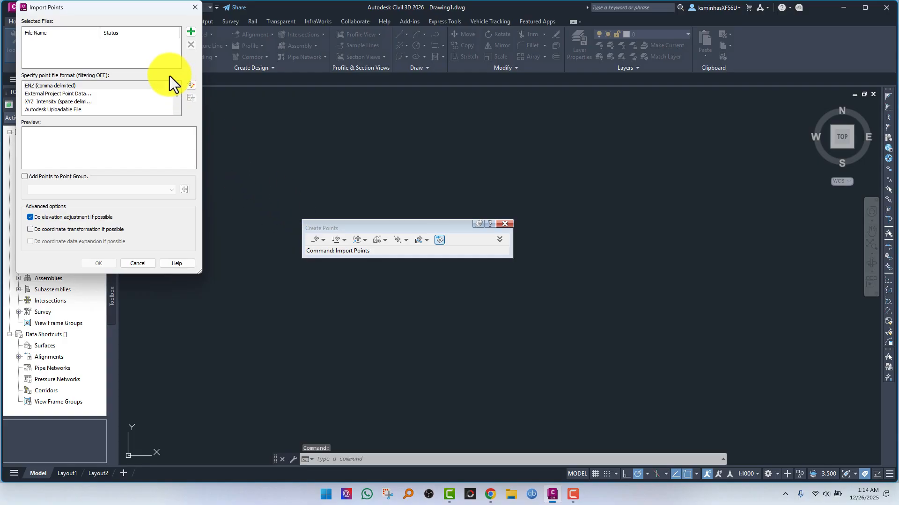
click(191, 33)
click(103, 76)
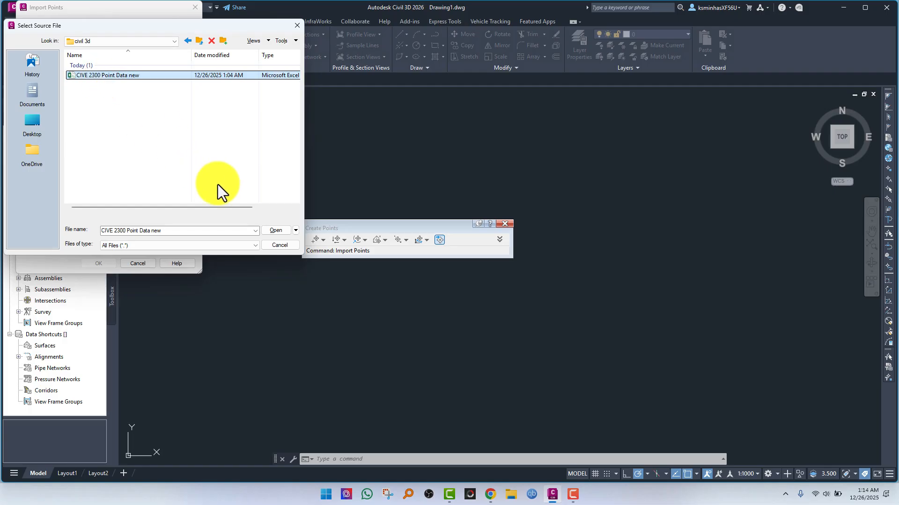
click(275, 230)
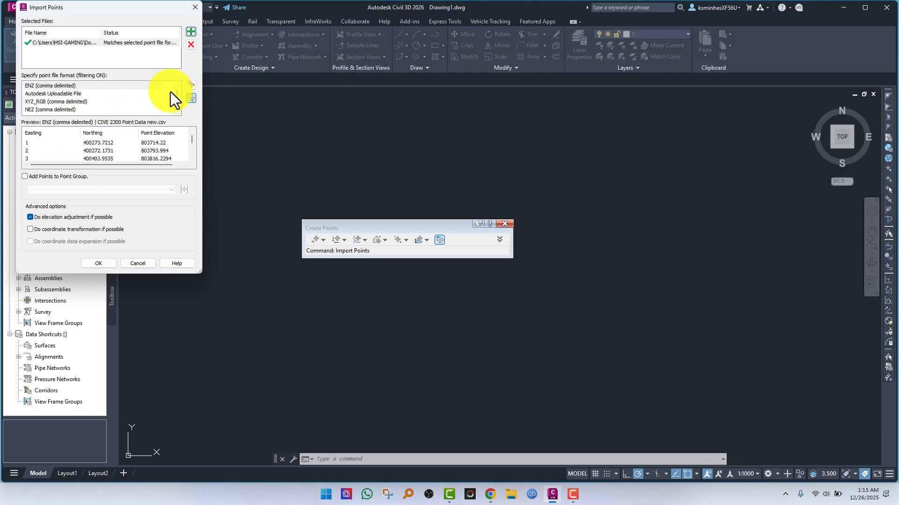
Step: Import the points using the PENZ (comma delimited) format, close the point creation tools and show all points in the drawing area
scroll(178, 97, down, 3)
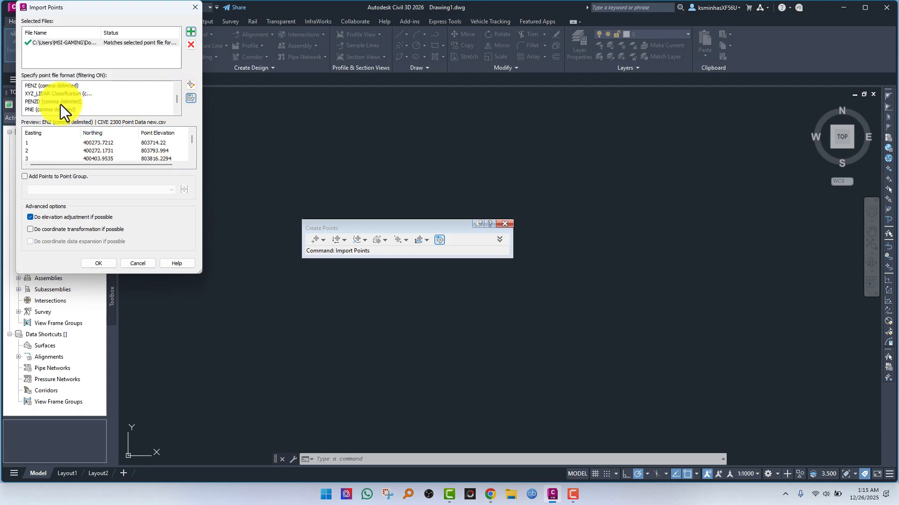
click(53, 87)
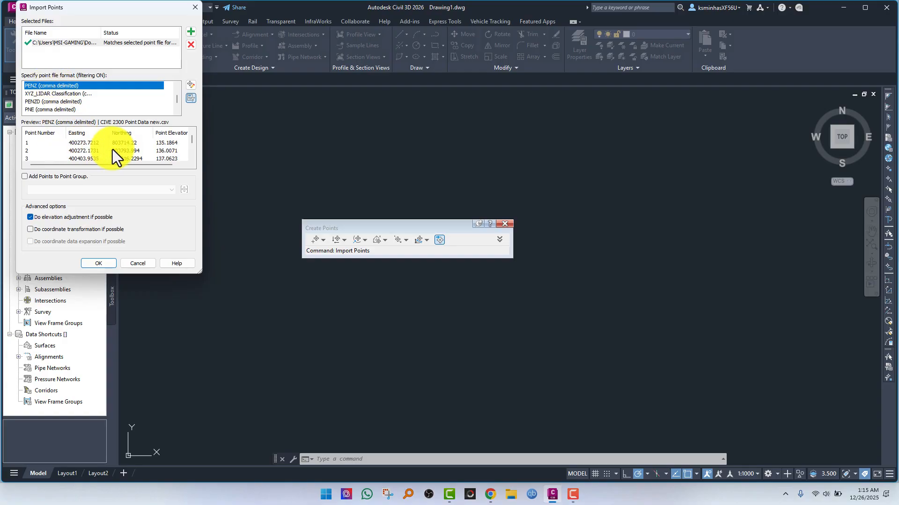
scroll(192, 139, down, 1)
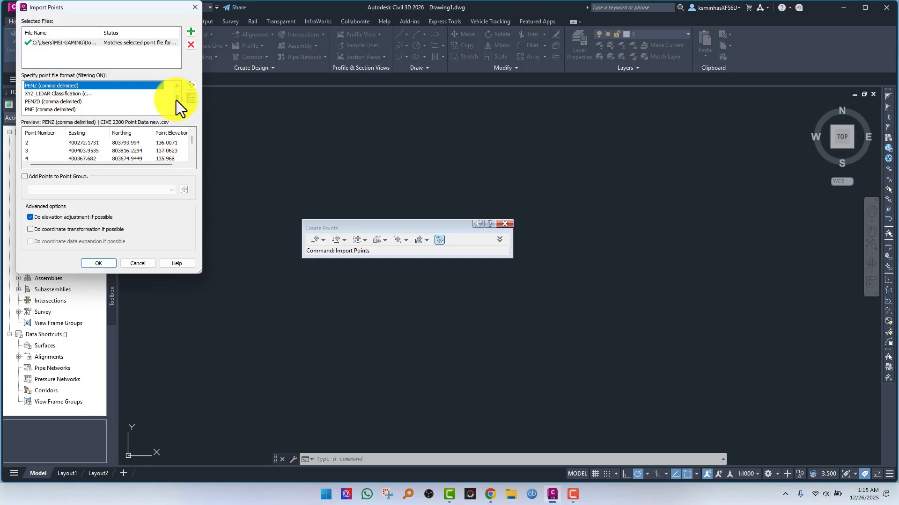
scroll(176, 99, up, 1)
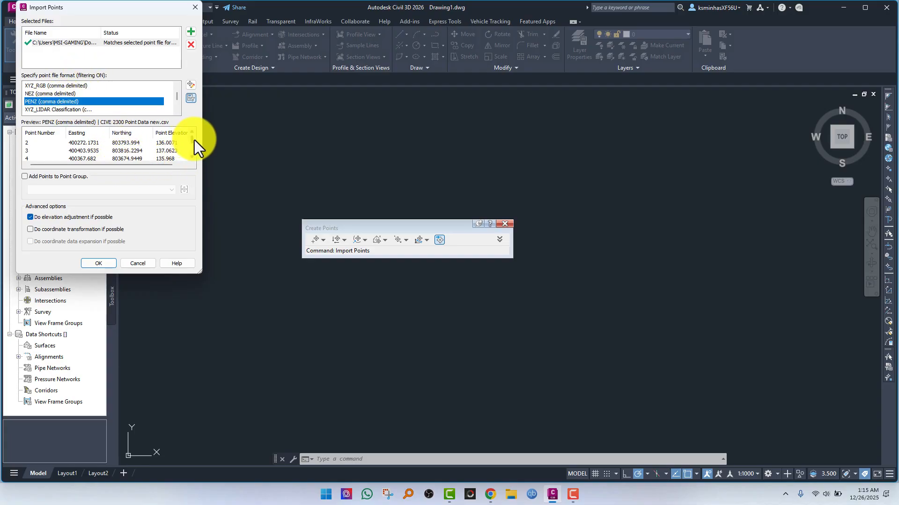
drag(191, 140, 195, 149)
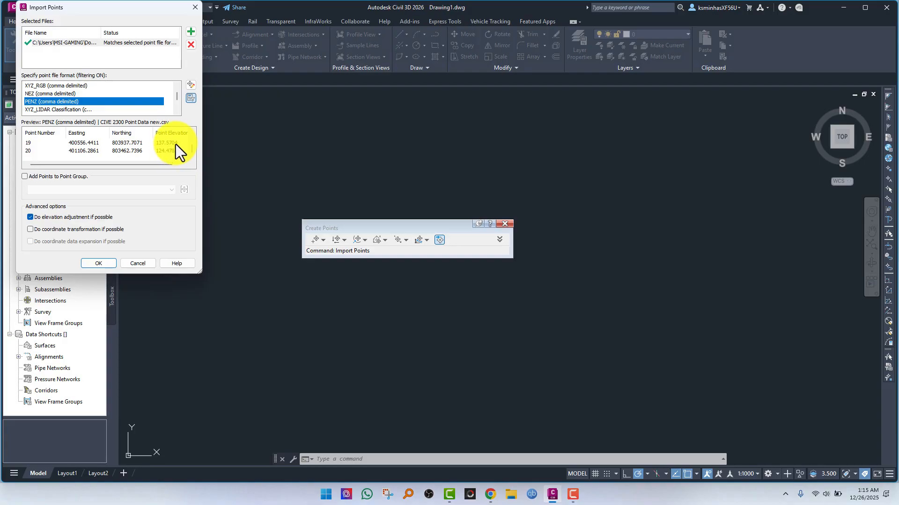
click(104, 264)
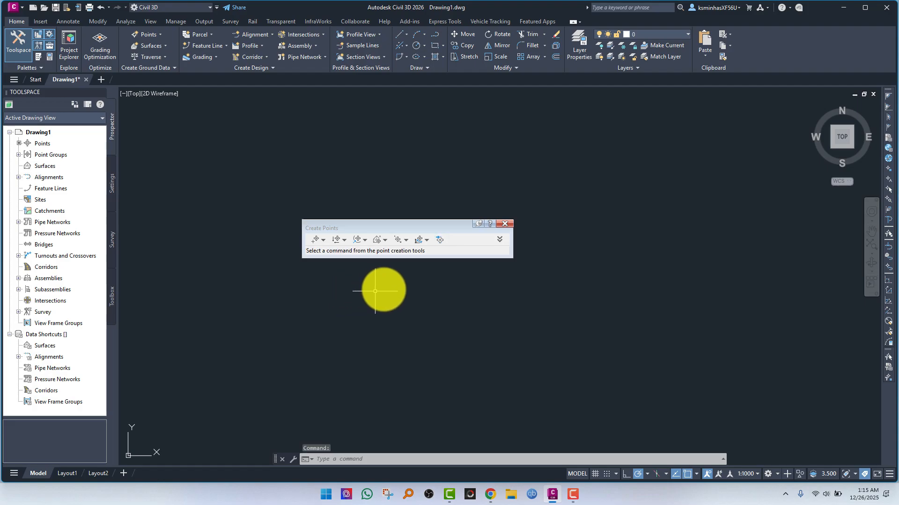
click(505, 223)
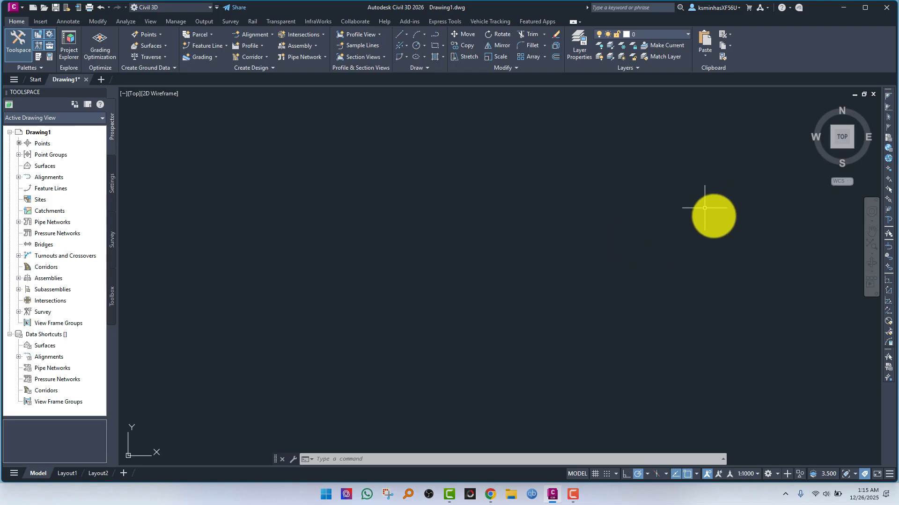
click(869, 243)
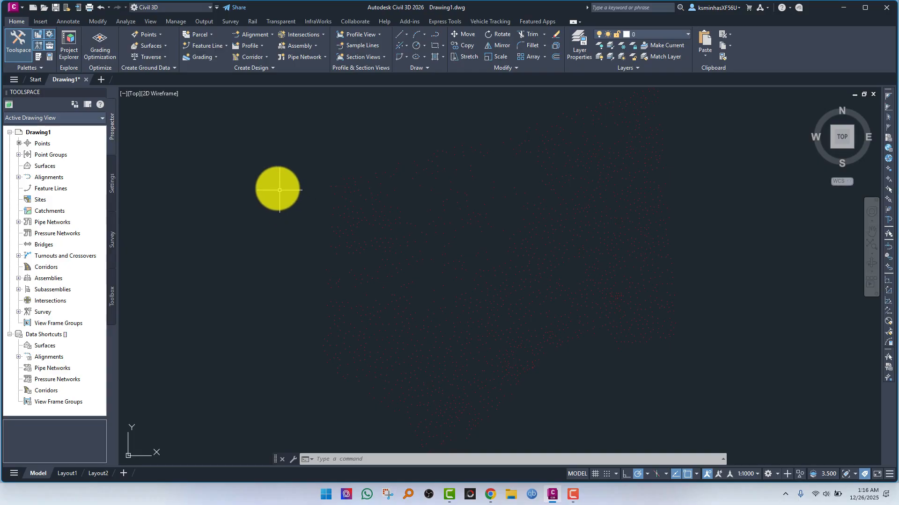
Step: Create a TIN surface named Surface AAA
click(162, 46)
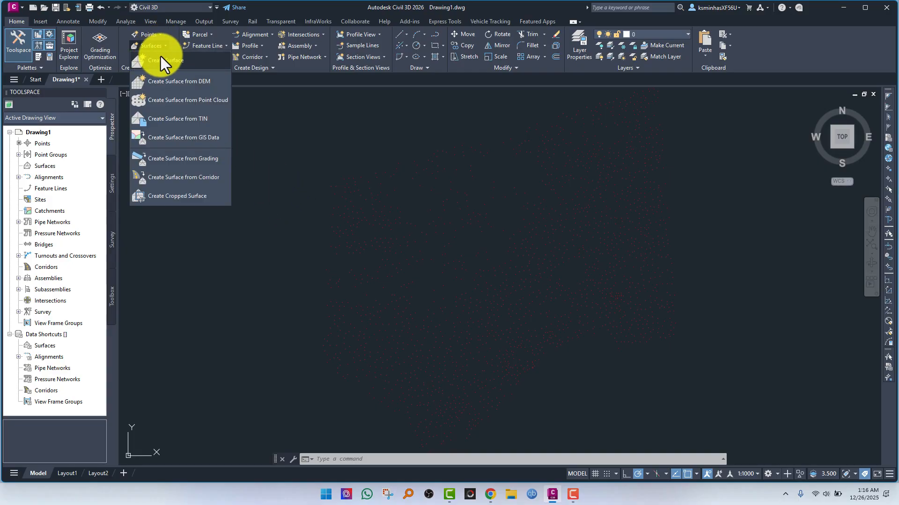
click(150, 66)
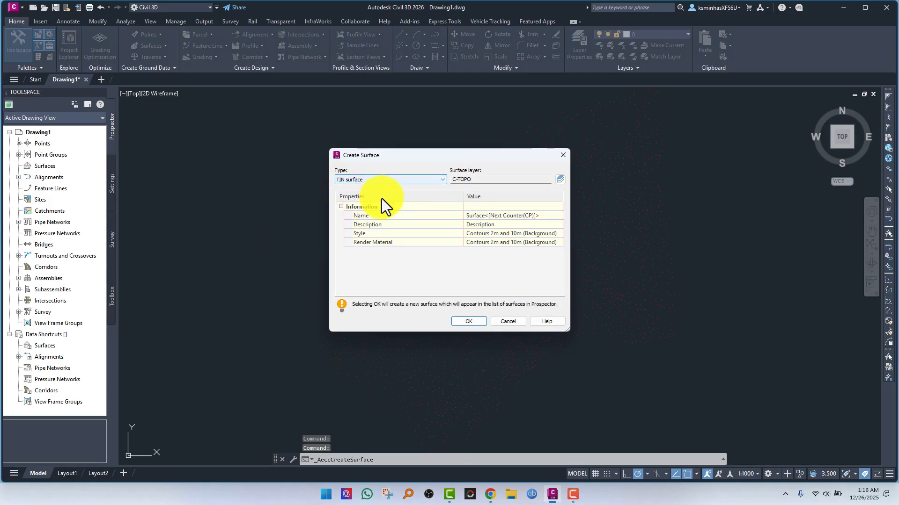
click(490, 217)
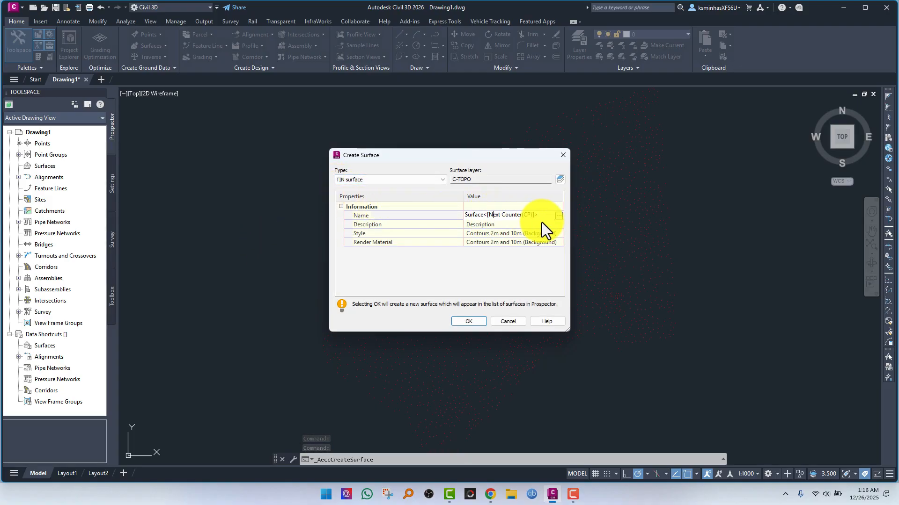
drag(541, 215, 484, 216)
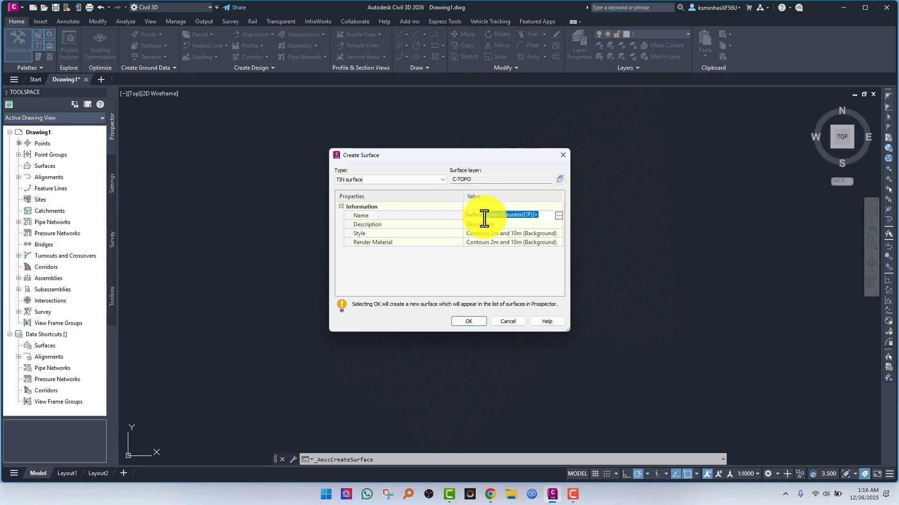
key(BackSpace)
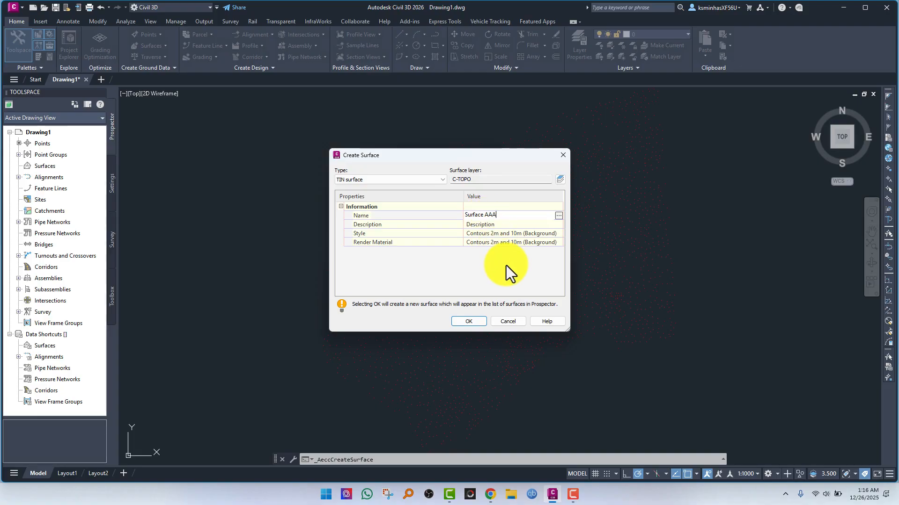
click(462, 322)
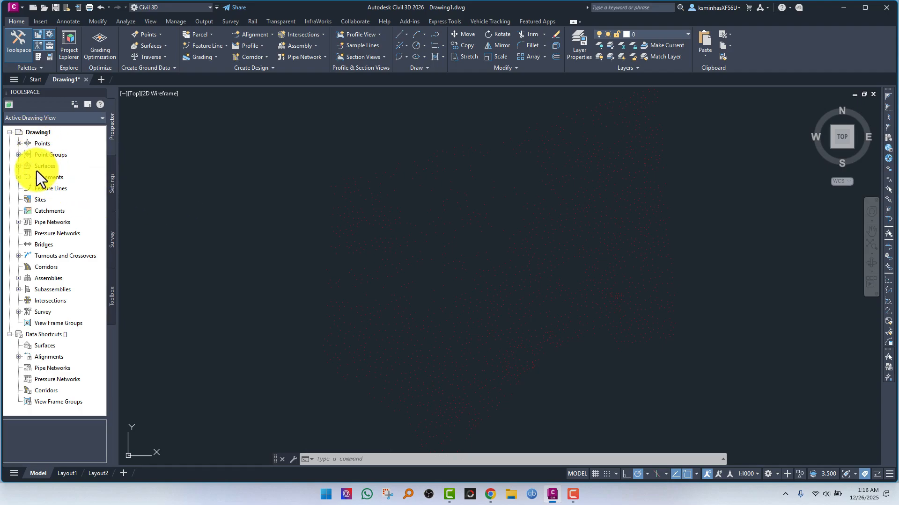
Step: Add the _All Points point group to the definition of Surface AAA
click(19, 166)
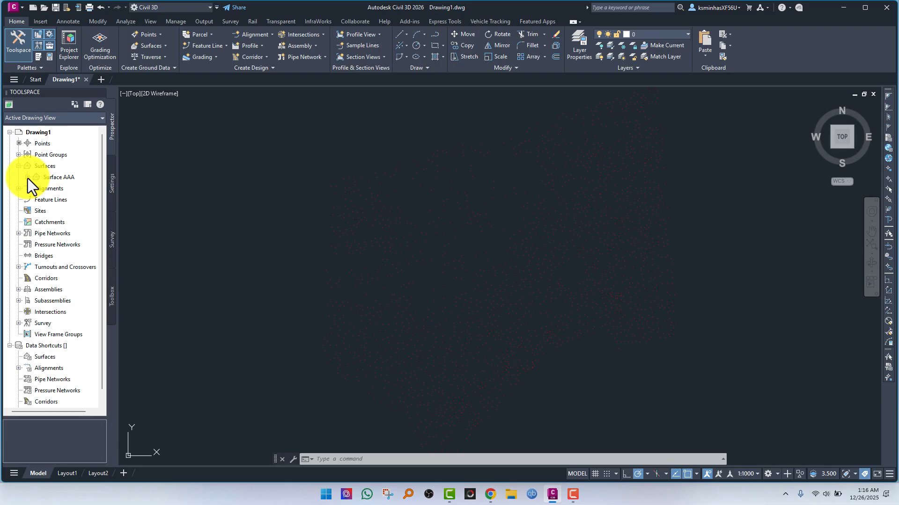
click(27, 178)
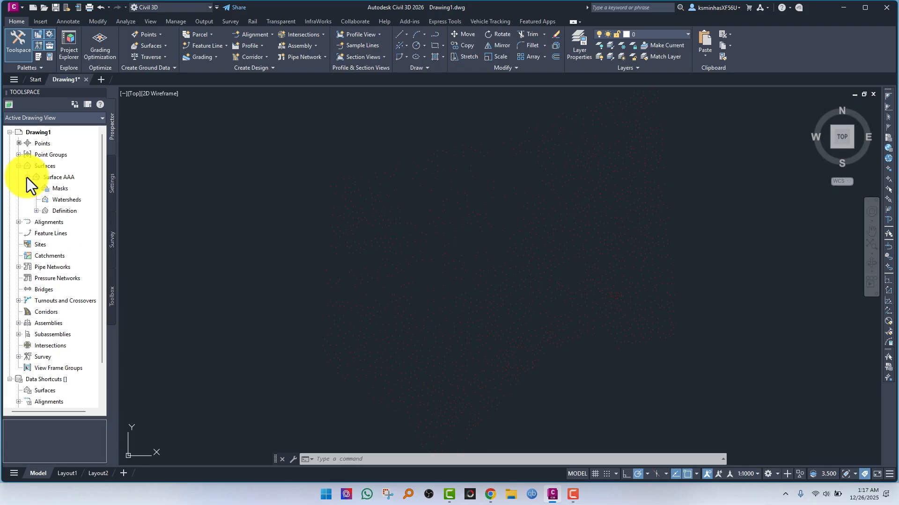
click(36, 211)
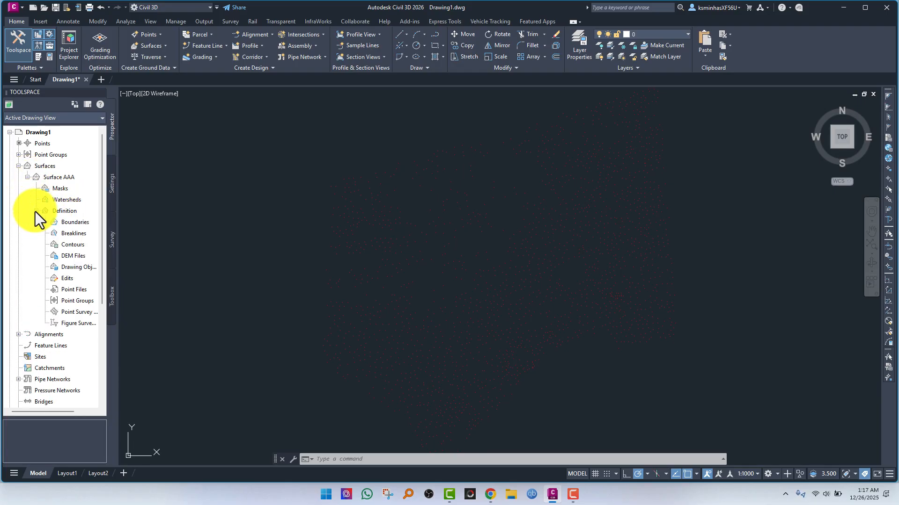
click(82, 302)
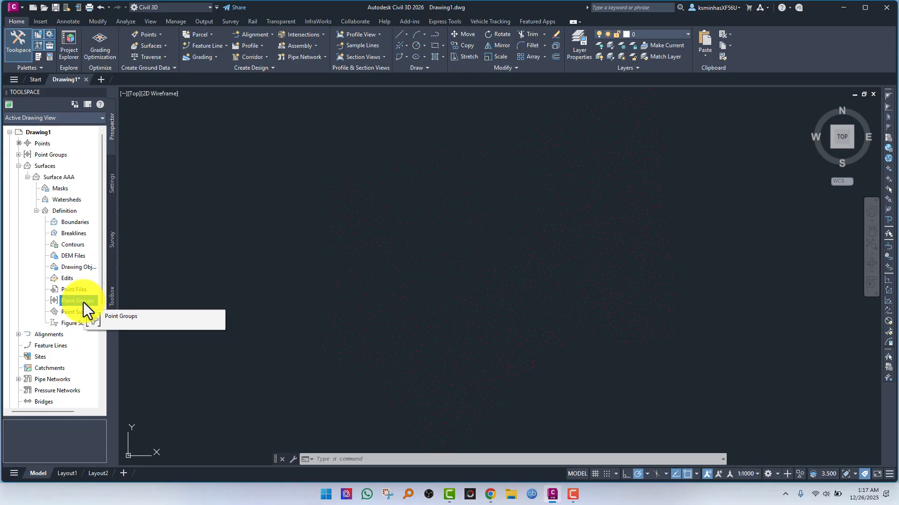
drag(83, 302, 113, 310)
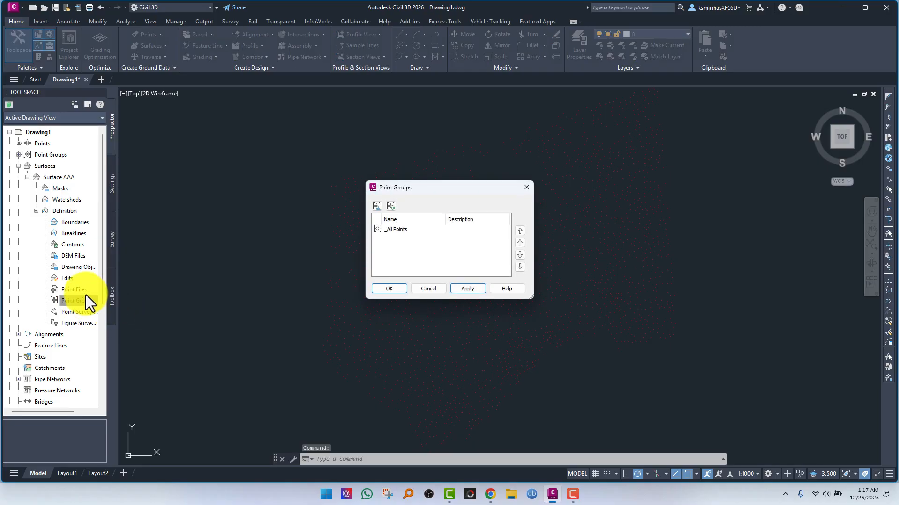
click(401, 229)
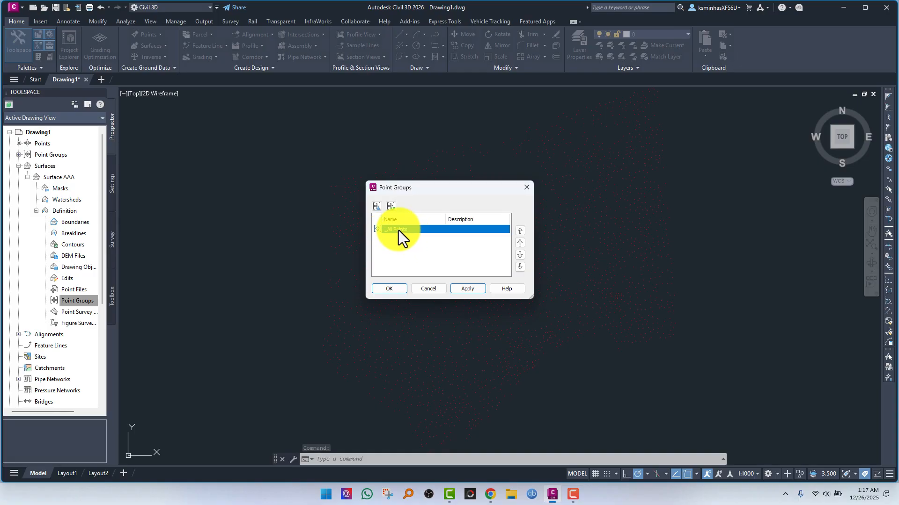
click(468, 289)
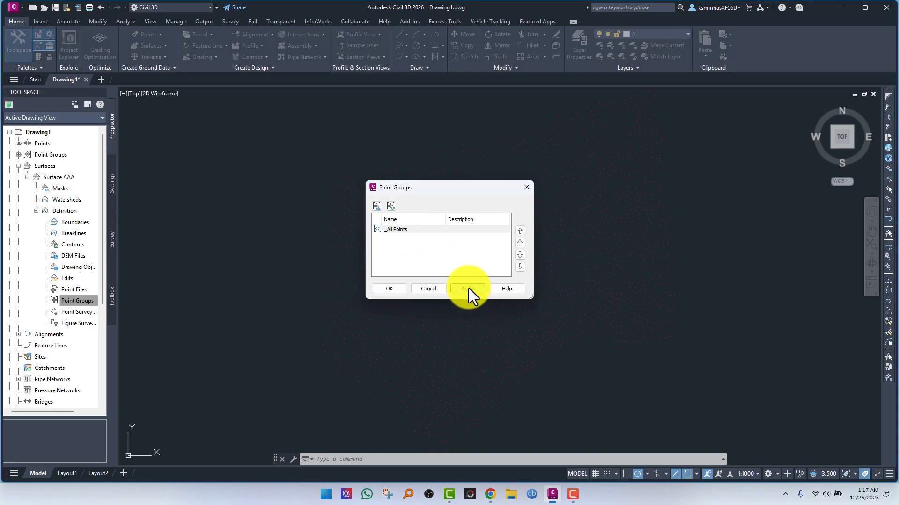
click(393, 288)
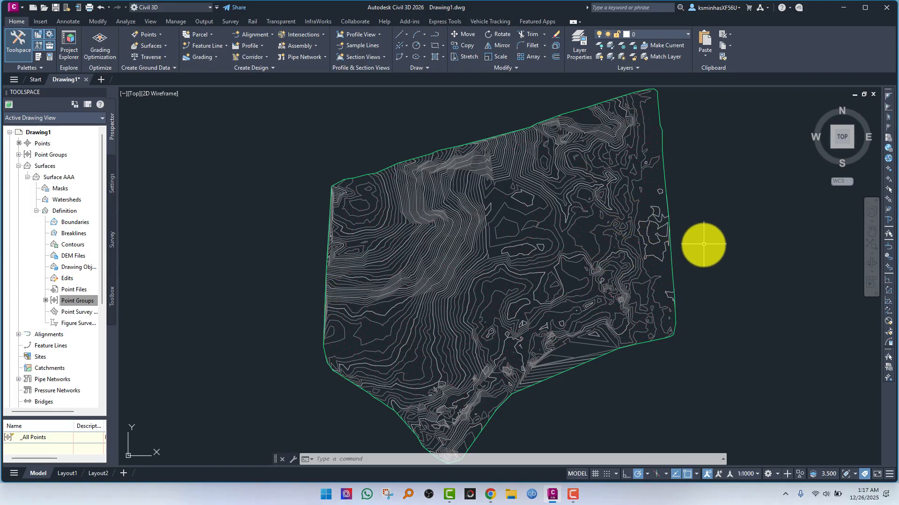
Step: Create a centerline alignment layout named Alignment AAA, keeping the default style, layer and label set
mouse_move(702, 244)
middle_down()
mouse_move(632, 255)
mouse_move(634, 240)
middle_up()
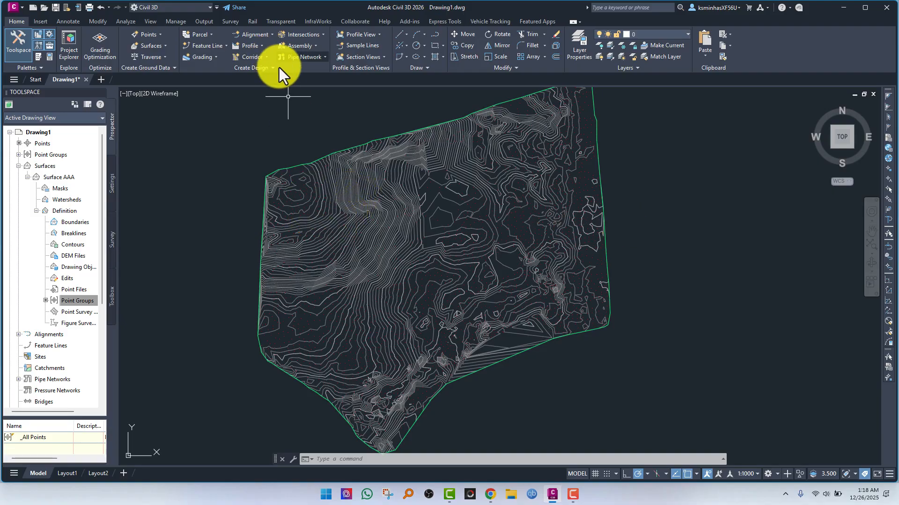
click(267, 34)
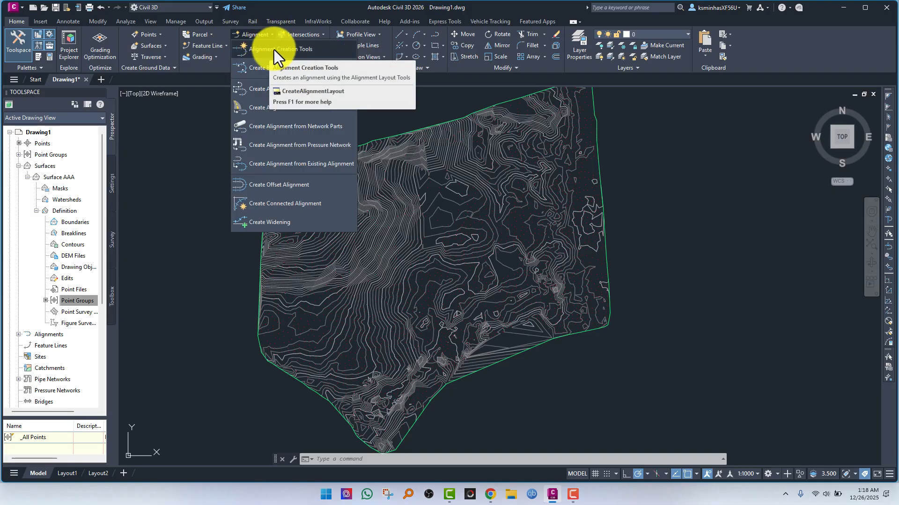
click(274, 49)
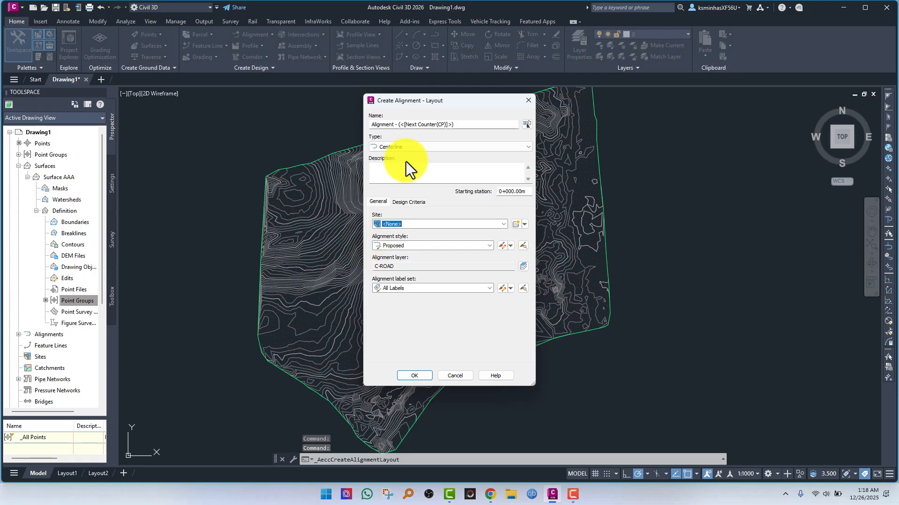
drag(461, 125, 395, 132)
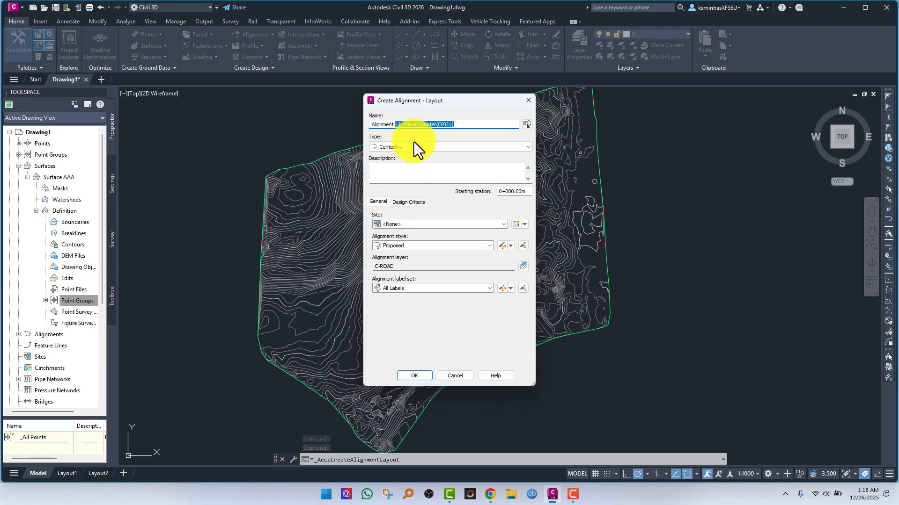
text(Alignment AAA)
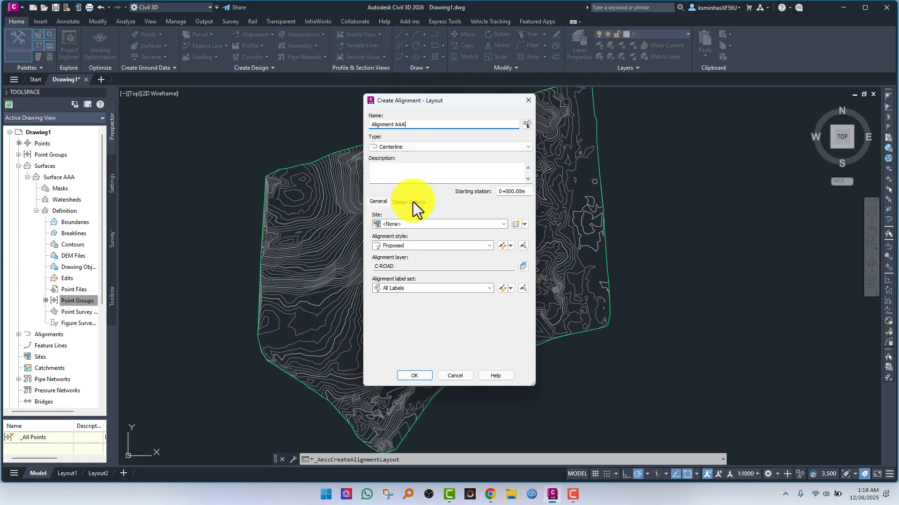
click(413, 377)
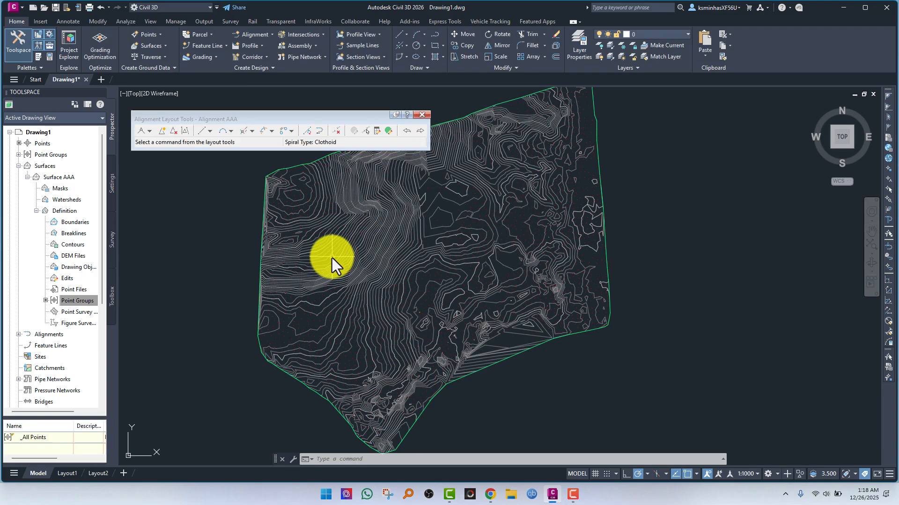
Step: Draw Alignment AAA with Tangent-Tangent (With curves) from the surface's east boundary through three intermediate bend points to its west boundary
drag(240, 120, 256, 110)
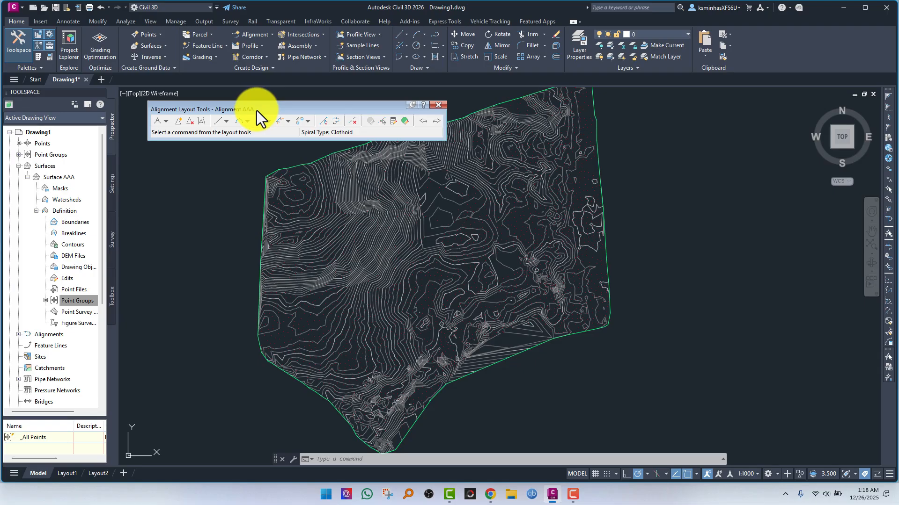
click(167, 122)
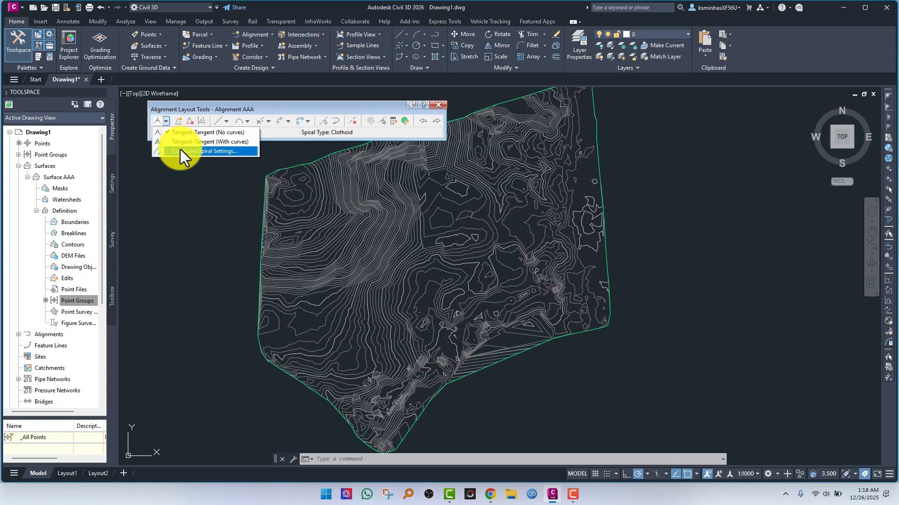
click(185, 142)
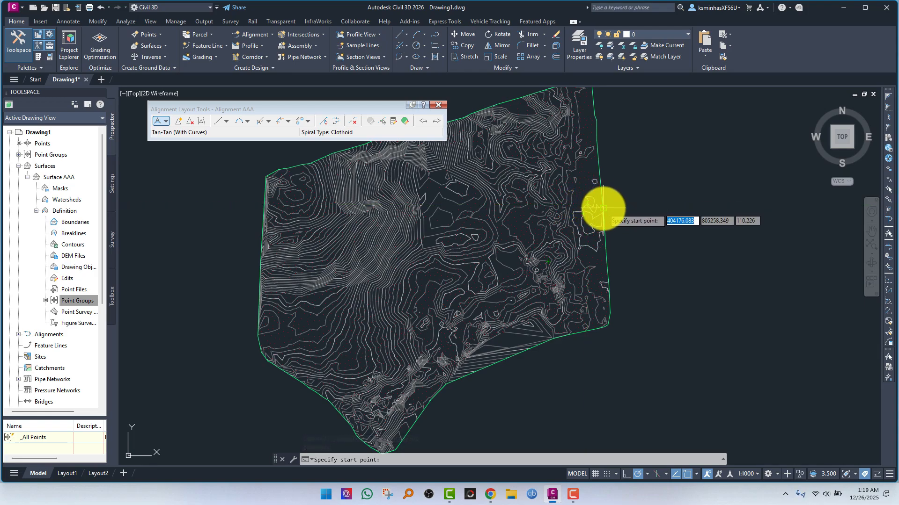
click(600, 184)
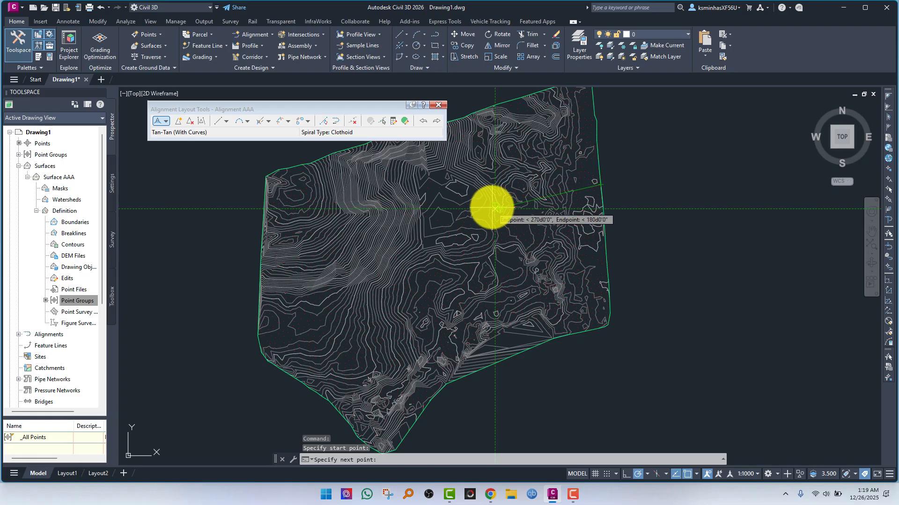
click(414, 243)
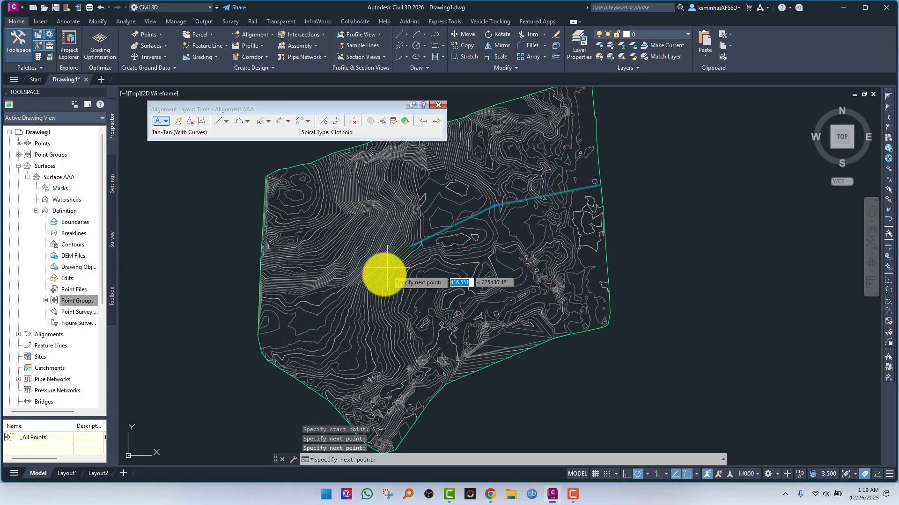
click(327, 302)
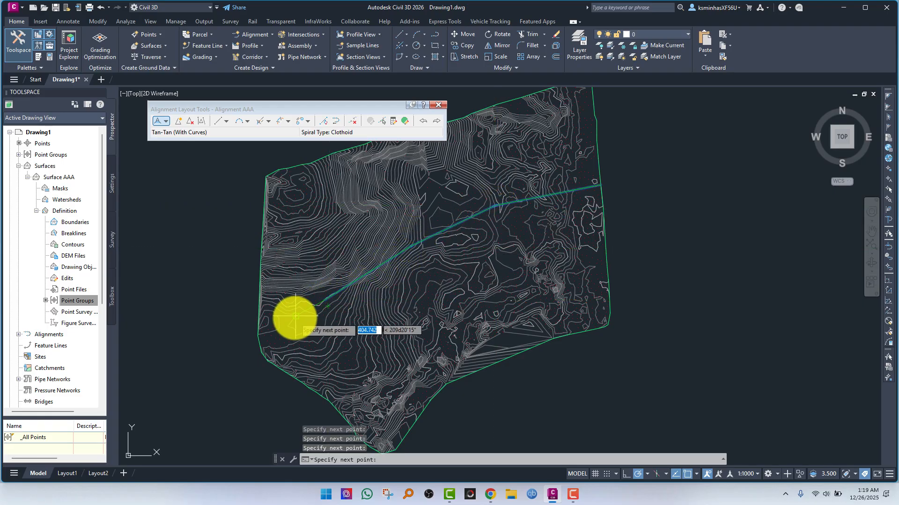
click(259, 298)
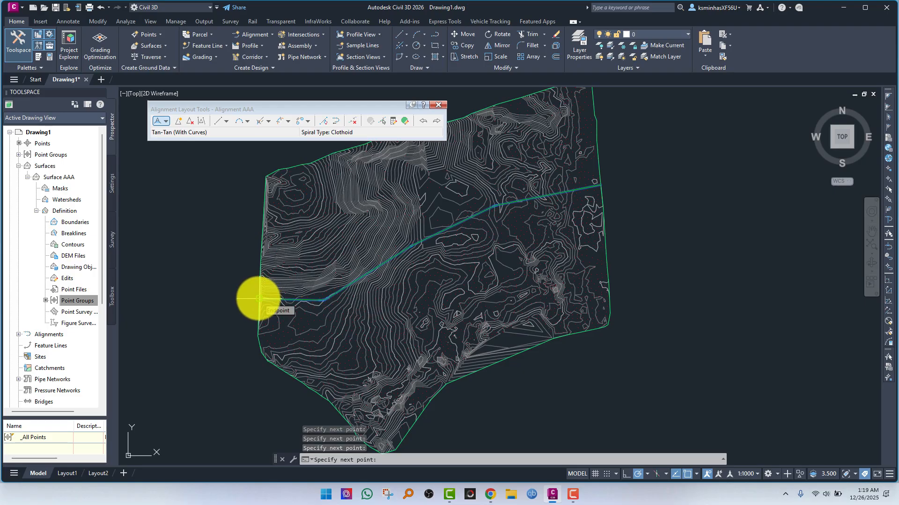
key(Return)
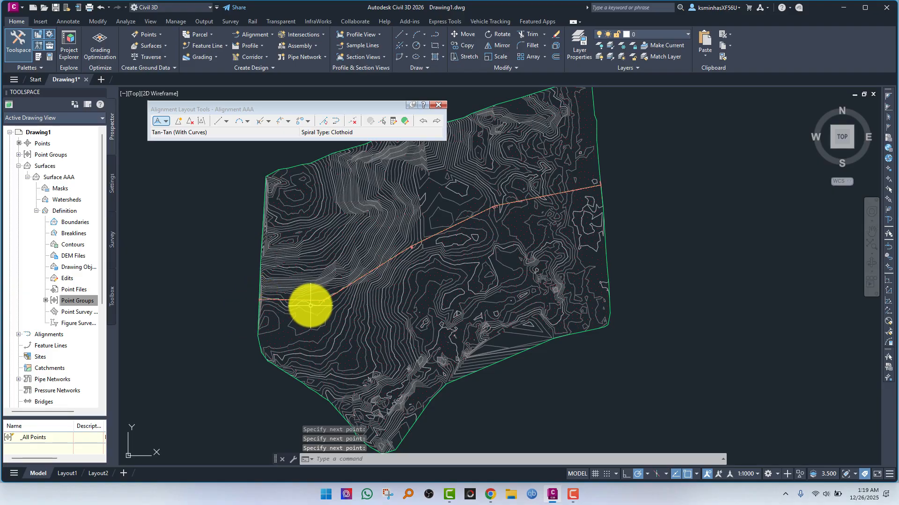
Step: Examine the curves, their geometry point labels and the stationing at the bends along Alignment AAA
click(496, 207)
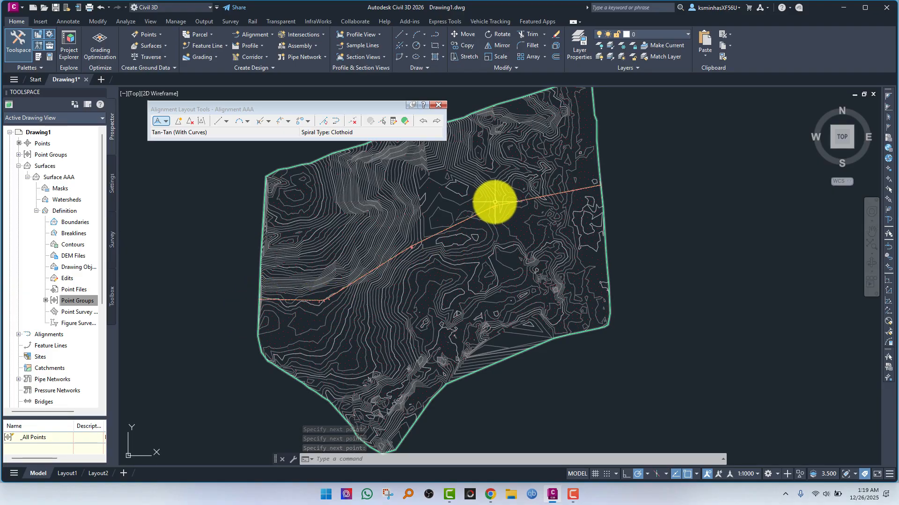
scroll(496, 205, up, 2)
scroll(499, 202, up, 5)
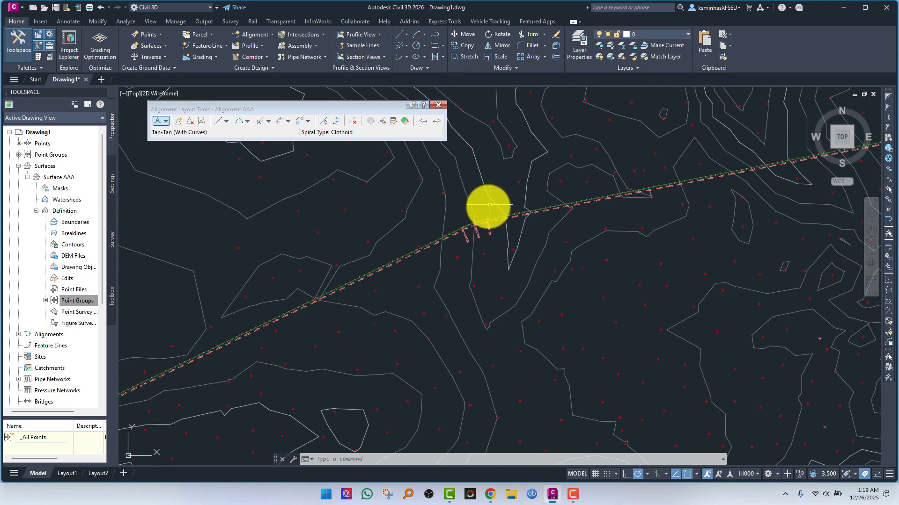
scroll(474, 223, up, 4)
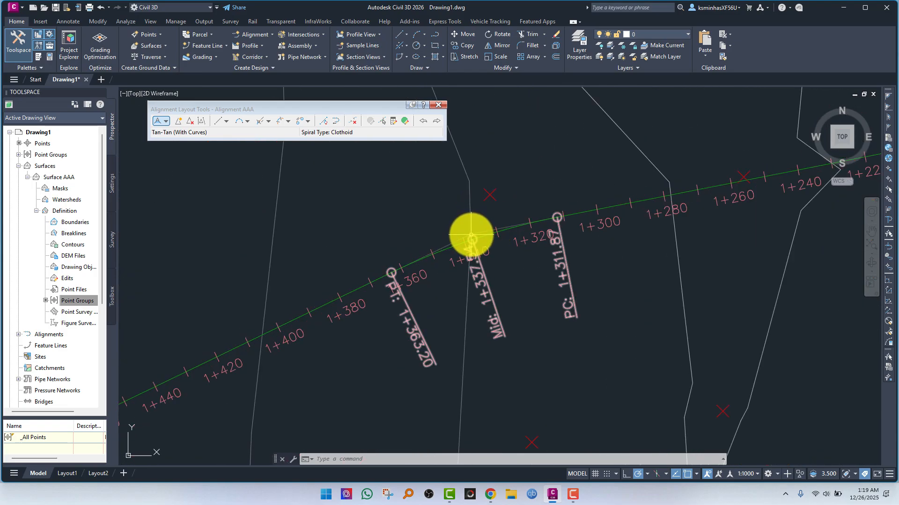
scroll(472, 236, up, 2)
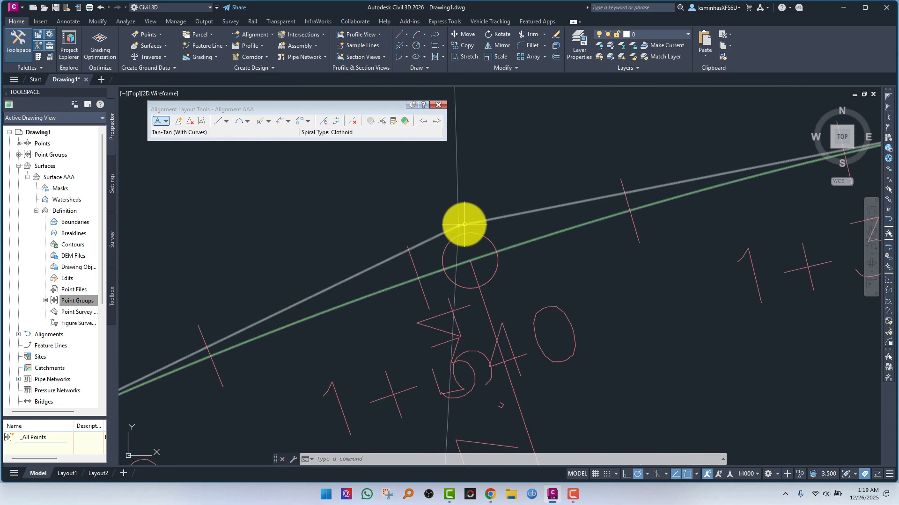
scroll(515, 270, down, 2)
scroll(516, 269, down, 4)
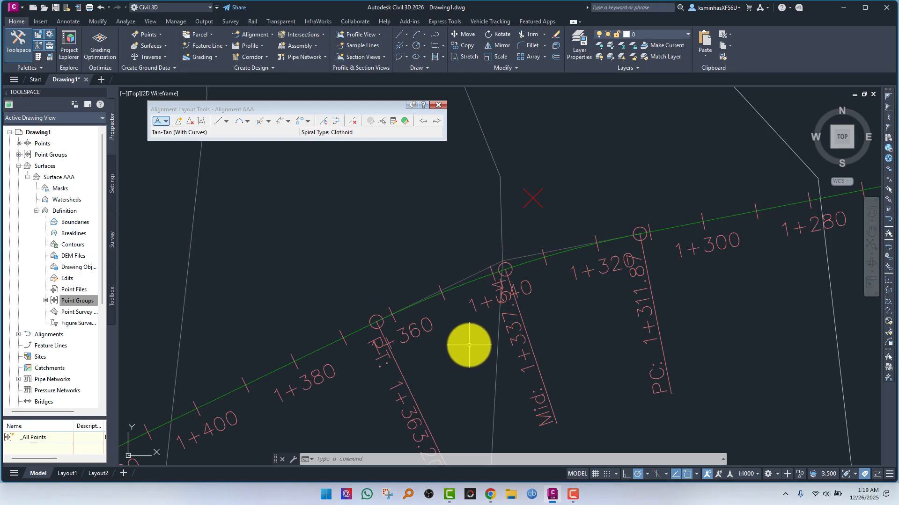
scroll(477, 365, down, 5)
middle_drag(369, 327, 528, 193)
scroll(314, 299, down, 6)
middle_drag(261, 306, 625, 183)
scroll(417, 300, down, 2)
scroll(351, 305, down, 4)
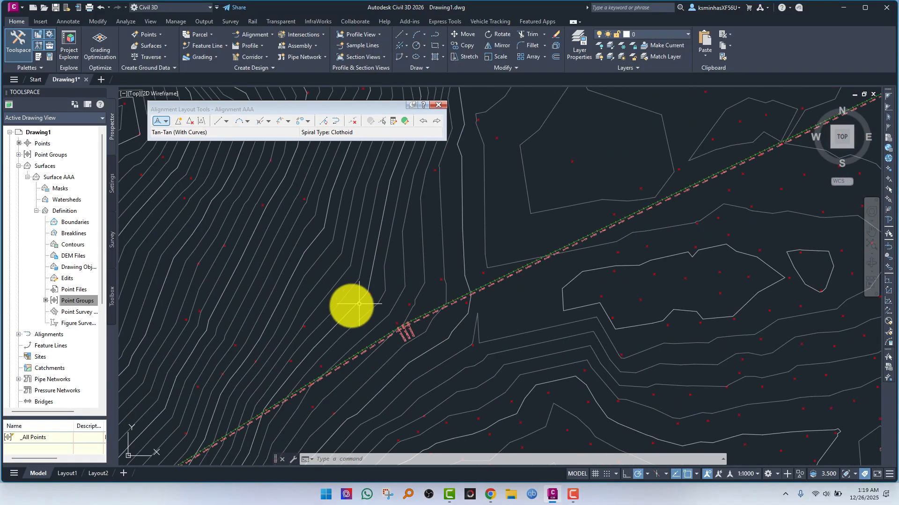
mouse_move(274, 387)
middle_down()
mouse_move(274, 326)
mouse_move(439, 224)
middle_up()
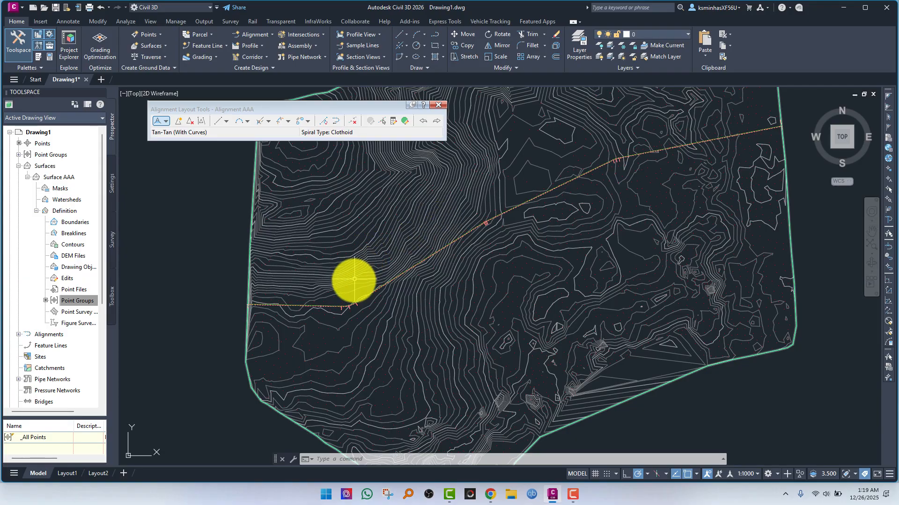
scroll(345, 317, up, 3)
scroll(330, 297, up, 5)
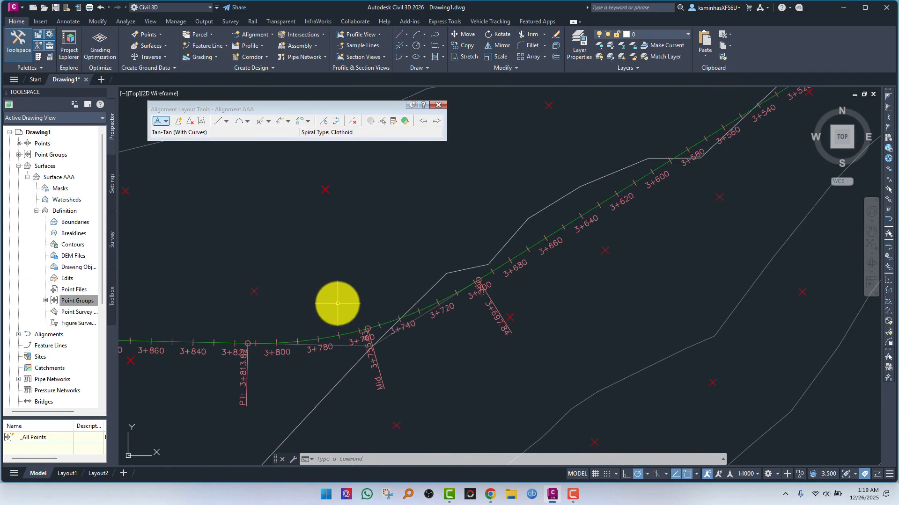
scroll(337, 303, up, 4)
scroll(353, 312, down, 2)
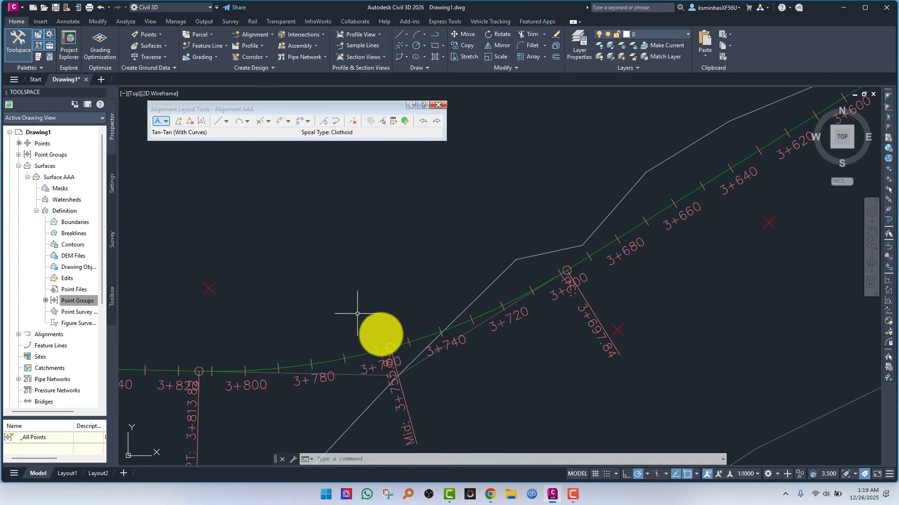
middle_drag(484, 390, 511, 327)
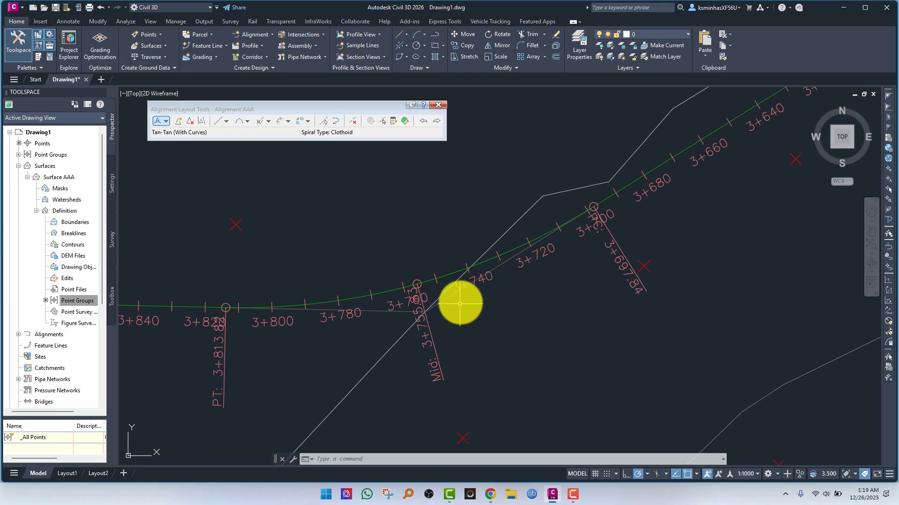
scroll(548, 318, down, 5)
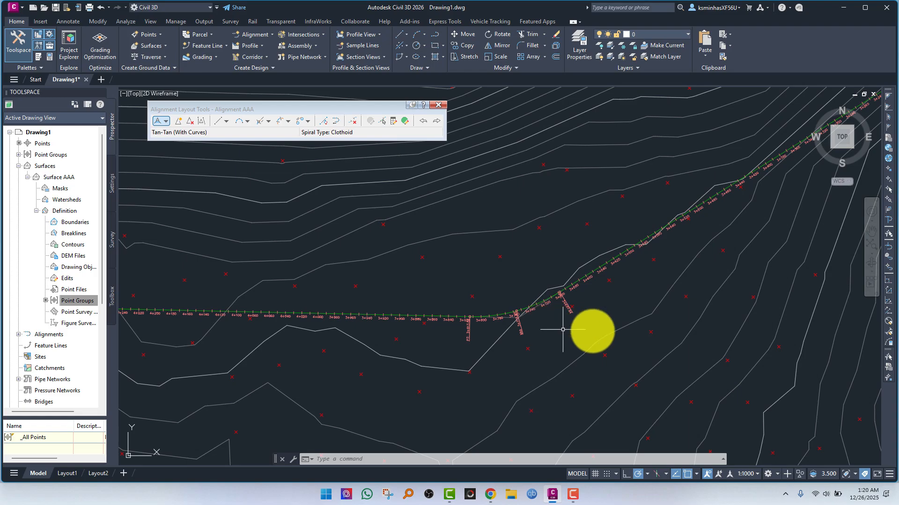
scroll(628, 315, down, 4)
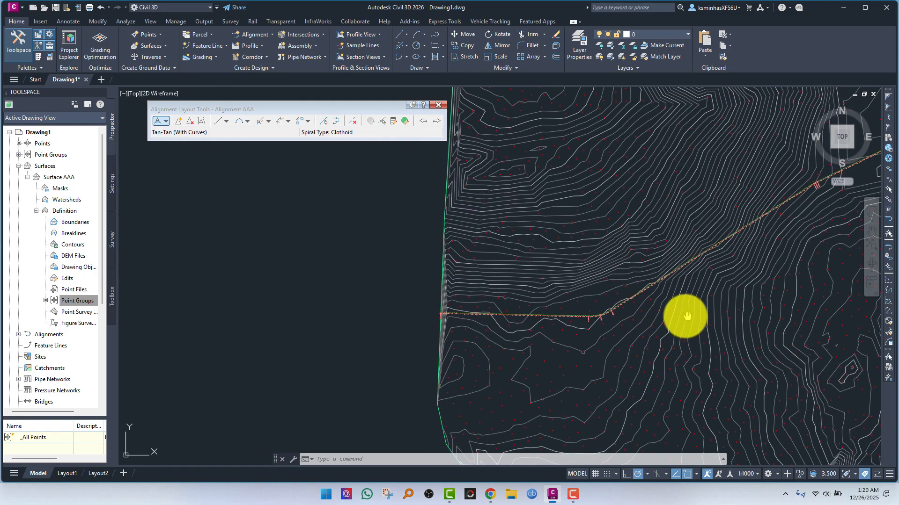
middle_drag(686, 317, 364, 330)
scroll(439, 318, down, 3)
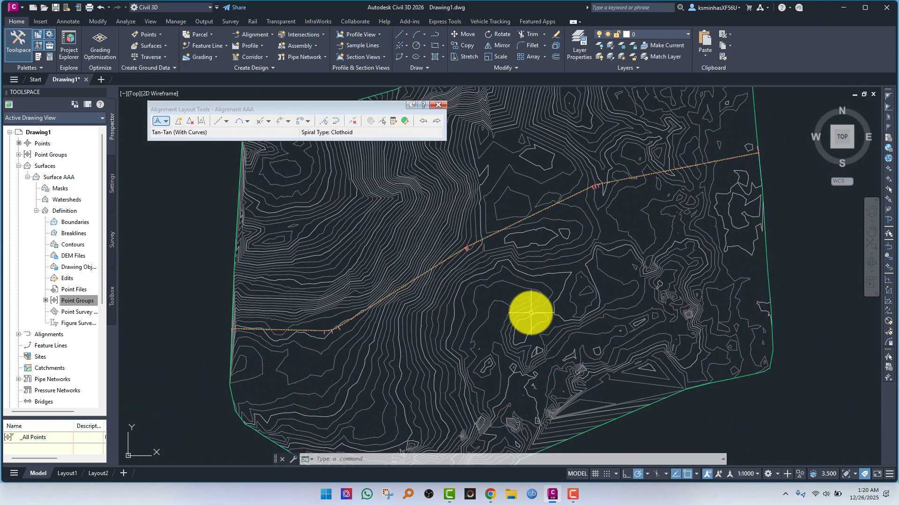
scroll(642, 253, down, 3)
mouse_move(682, 237)
middle_down()
mouse_move(499, 263)
mouse_move(463, 261)
mouse_move(461, 248)
mouse_move(437, 255)
mouse_move(459, 245)
middle_up()
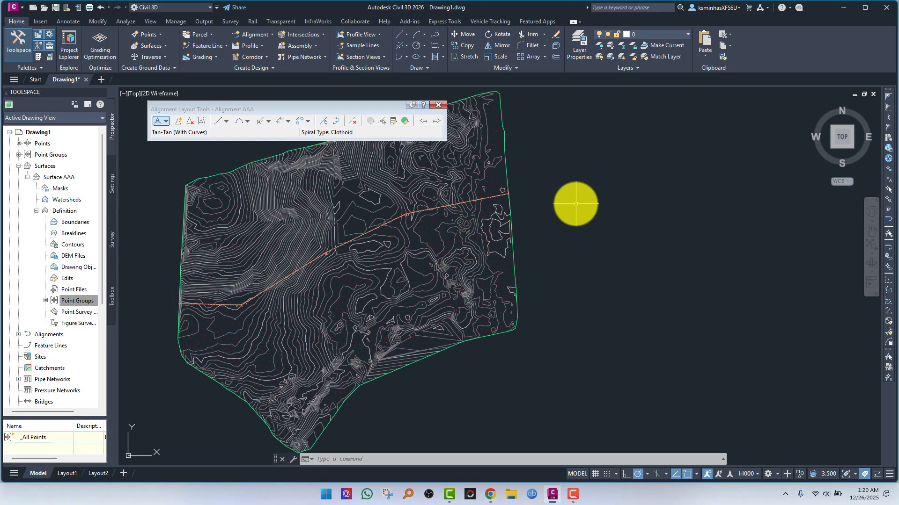
Step: Close the alignment layout tools and add a surface profile of Surface AAA sampled along the full length of Alignment AAA
click(439, 105)
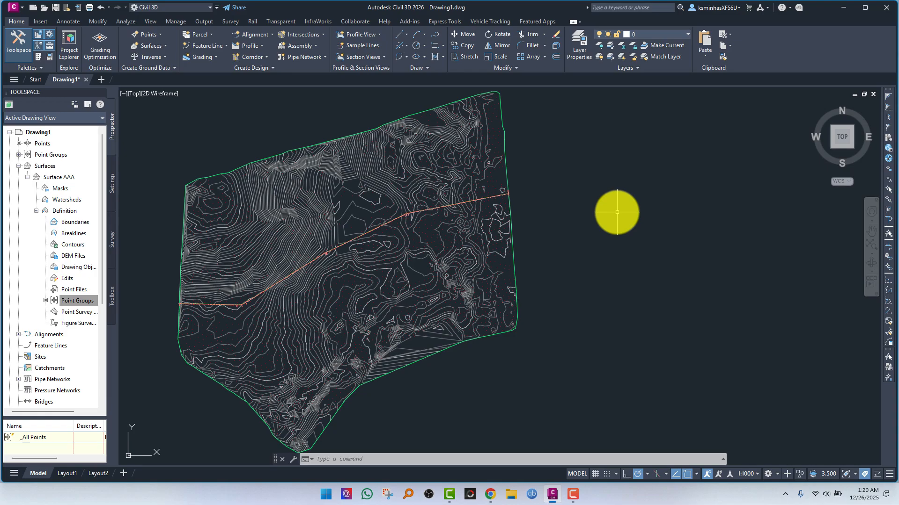
scroll(658, 200, down, 2)
middle_drag(658, 201, 525, 236)
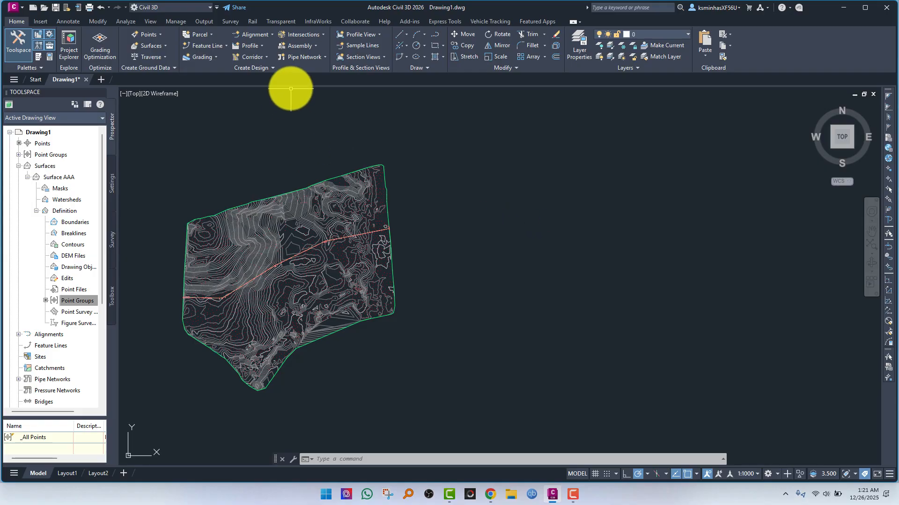
click(258, 47)
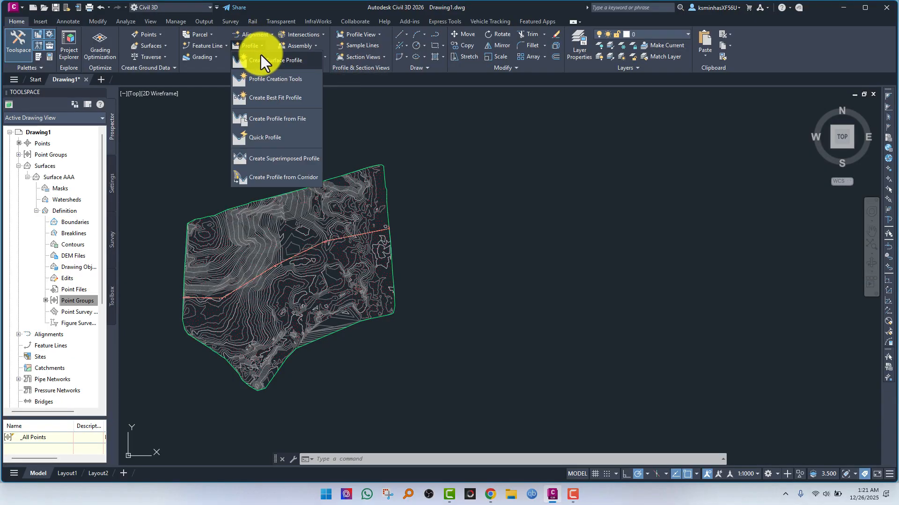
click(262, 59)
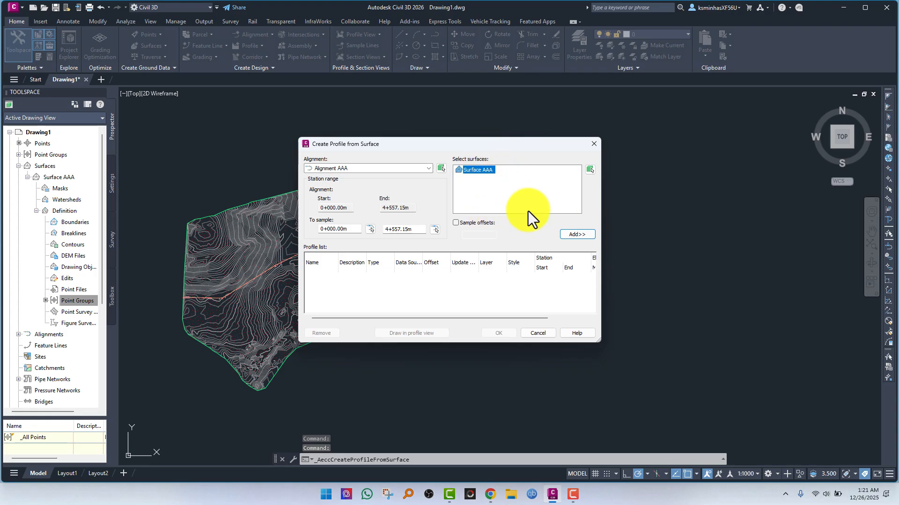
click(572, 237)
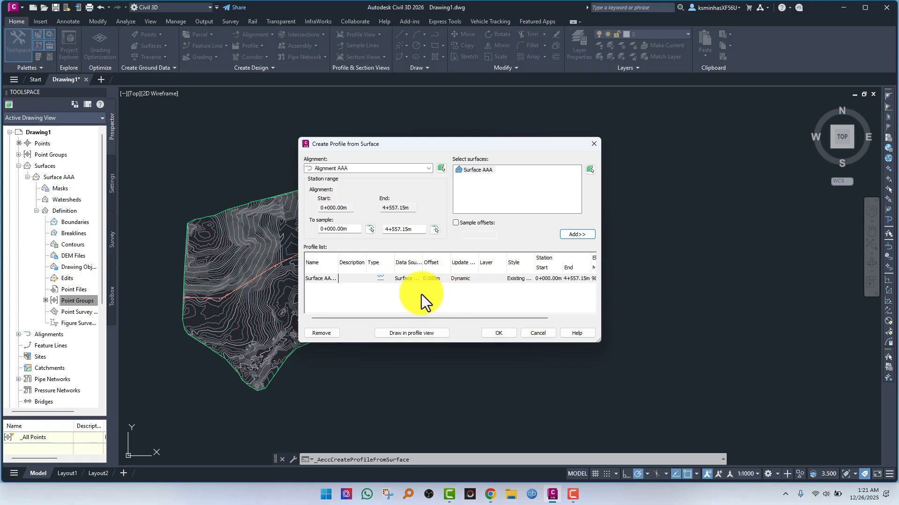
Step: Draw the surface profile in a new profile view for Alignment AAA with all default settings, placed in the empty area east of the surface
click(412, 333)
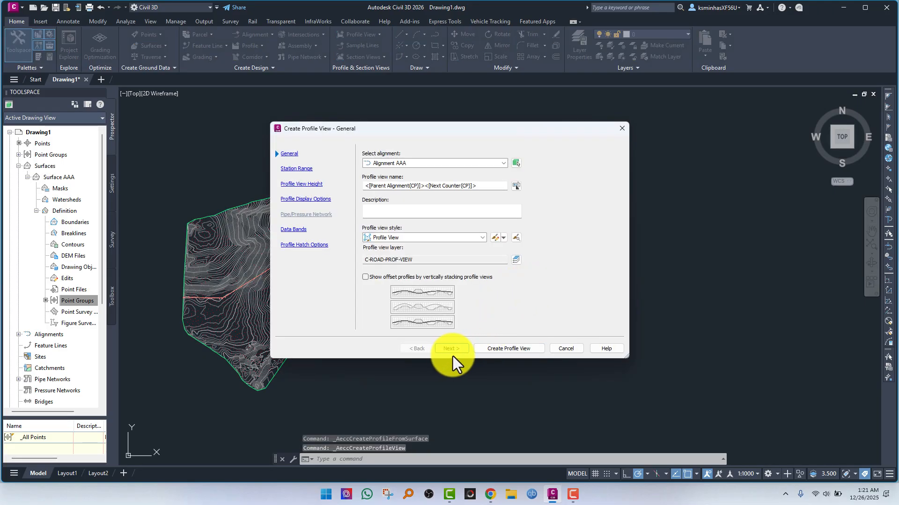
click(456, 350)
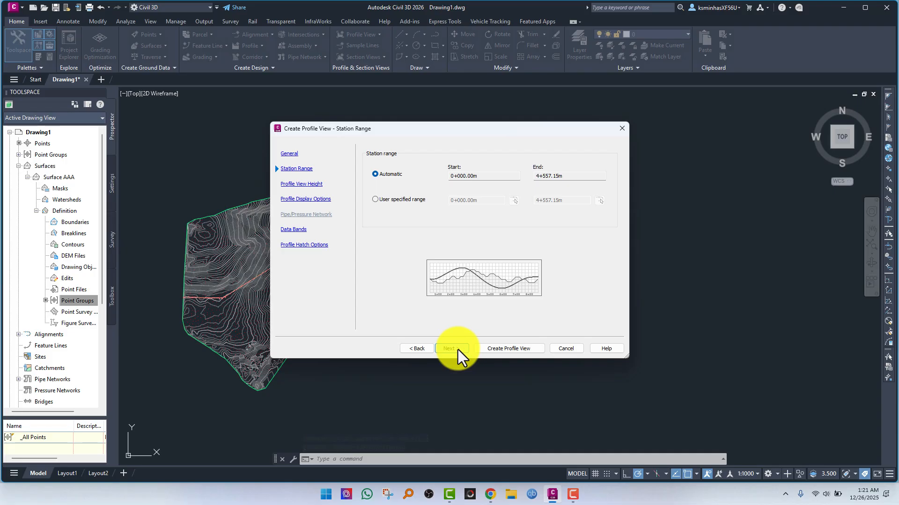
click(458, 349)
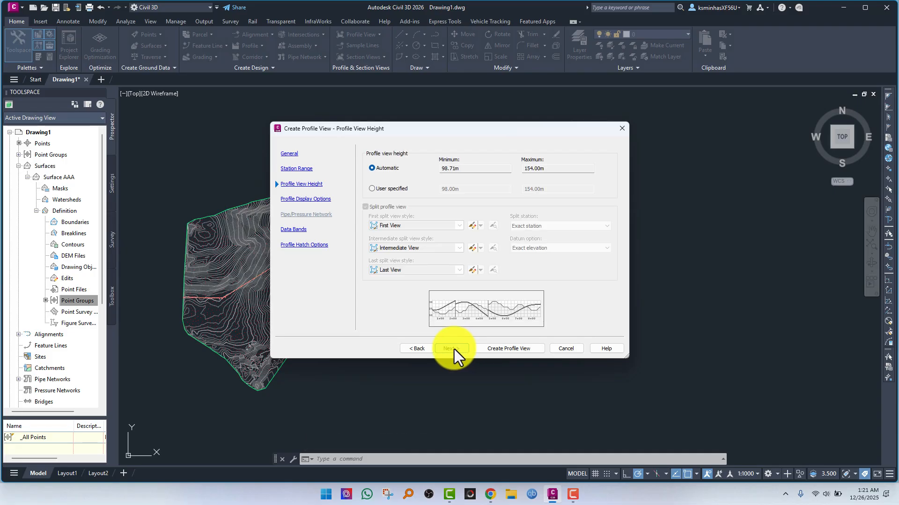
click(454, 349)
click(453, 349)
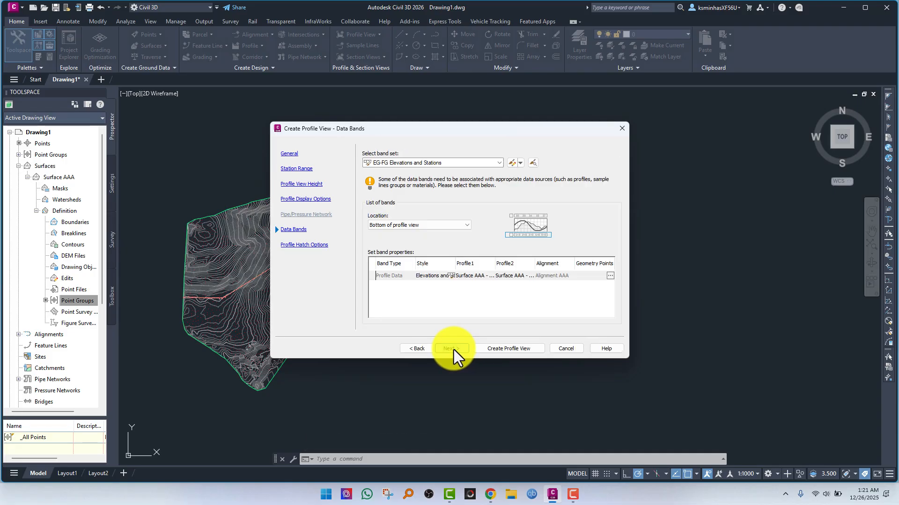
click(454, 350)
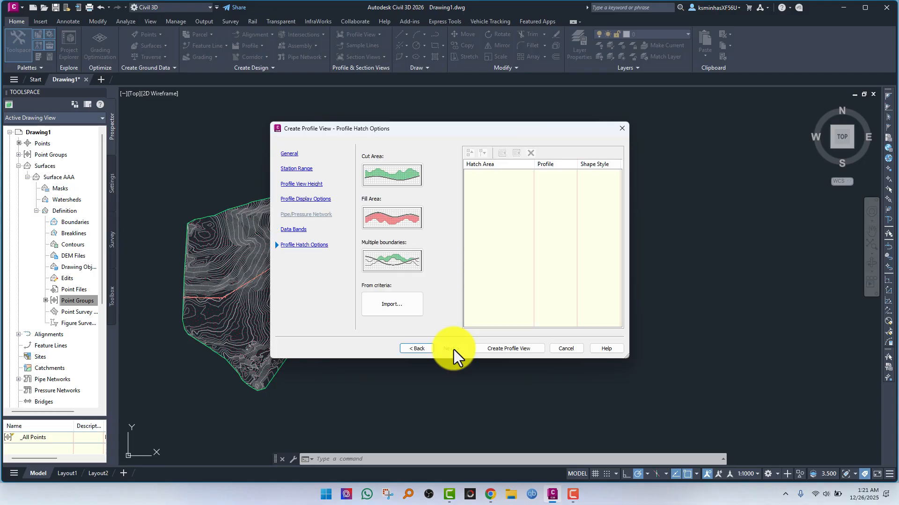
click(513, 349)
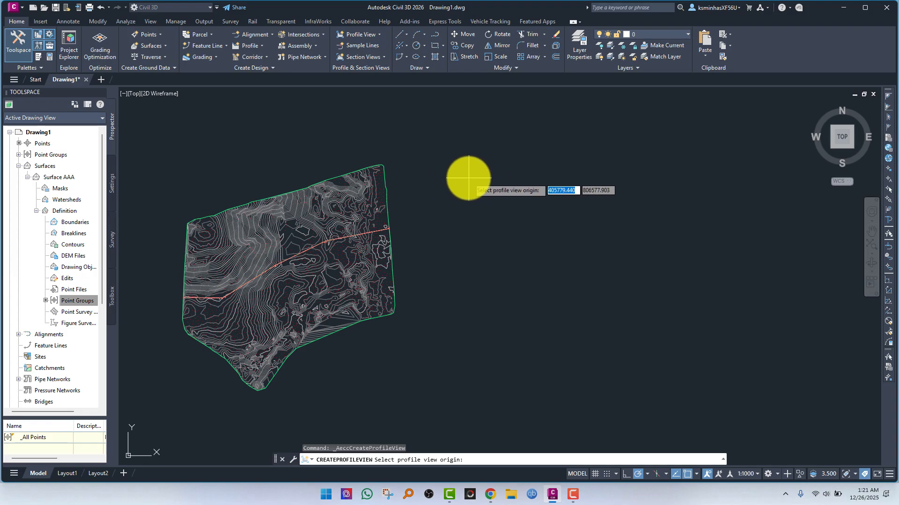
click(468, 179)
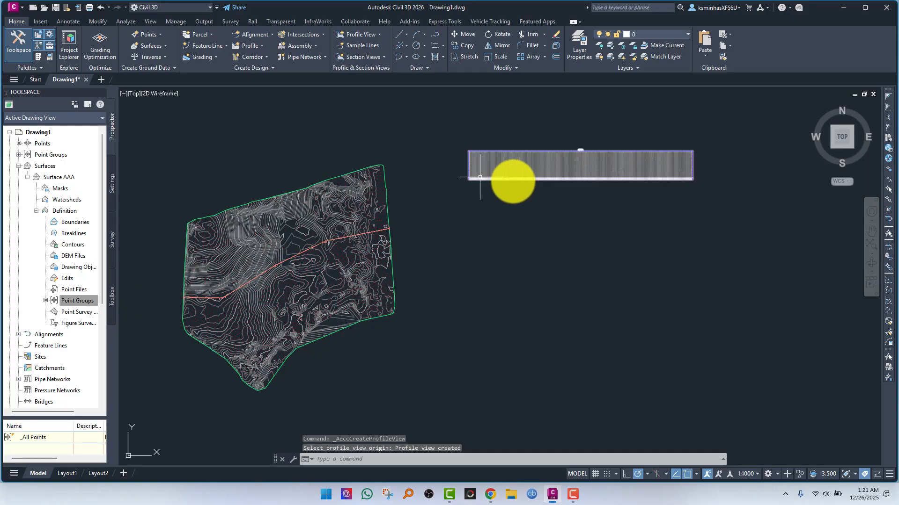
scroll(517, 151, up, 7)
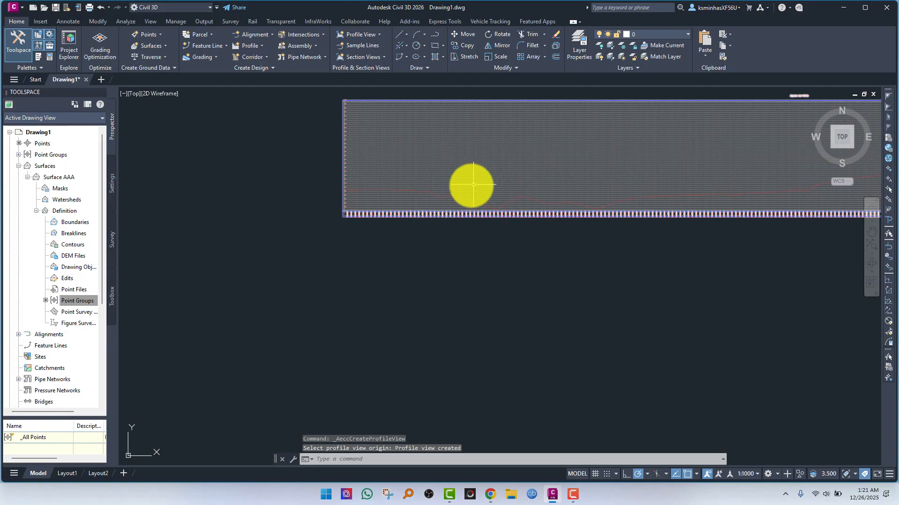
Step: Start a new layout profile named AAAFG in the Alignment AAA profile view, keeping the Design Profile style and Complete Label Set
scroll(351, 201, up, 3)
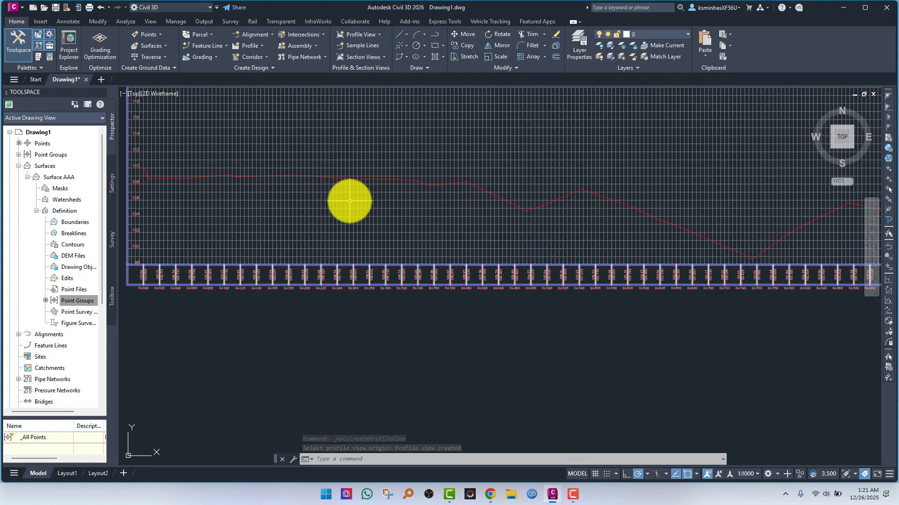
scroll(349, 201, up, 3)
scroll(349, 201, down, 3)
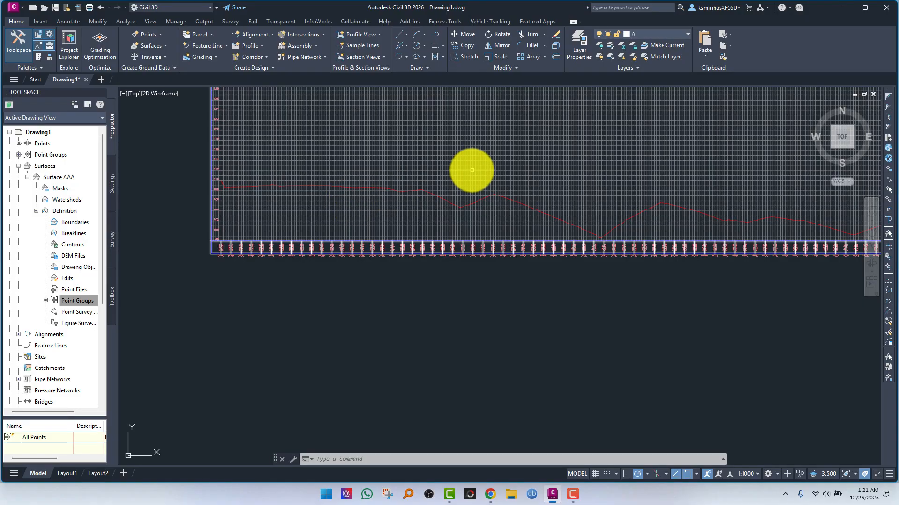
scroll(348, 203, up, 2)
scroll(347, 203, down, 6)
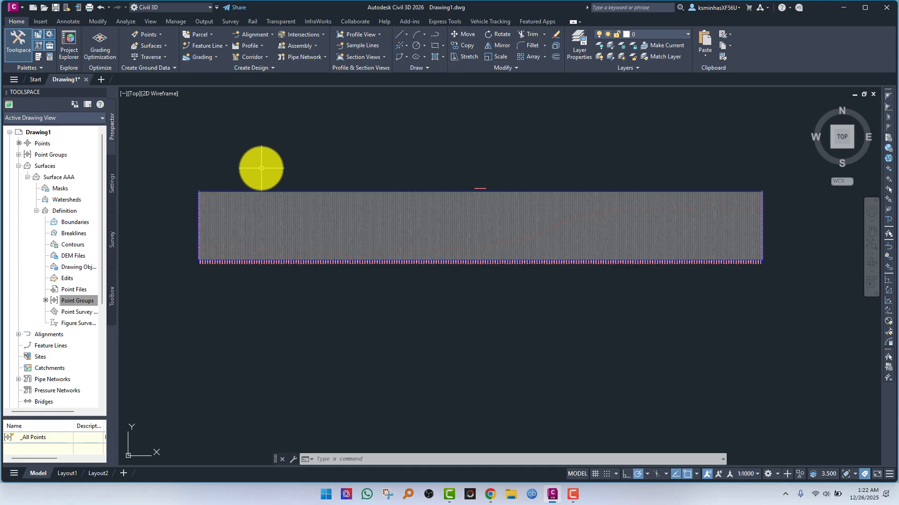
click(260, 47)
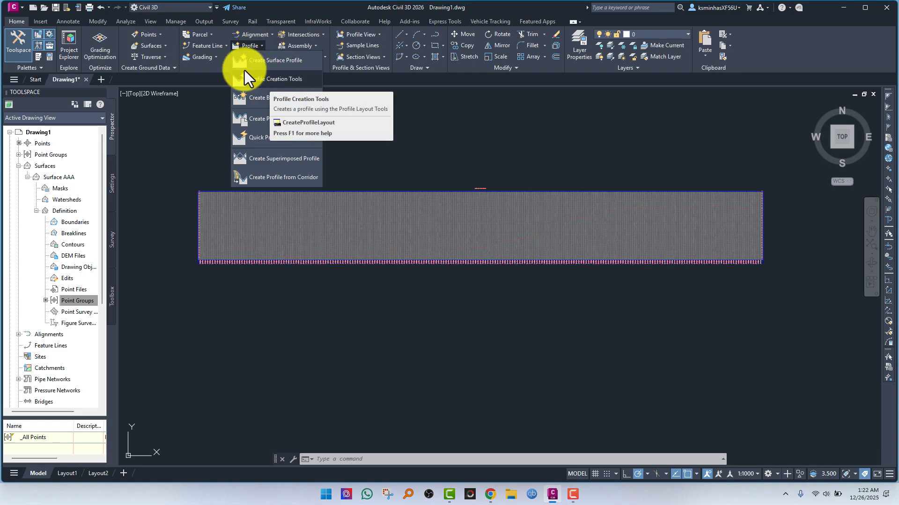
click(272, 81)
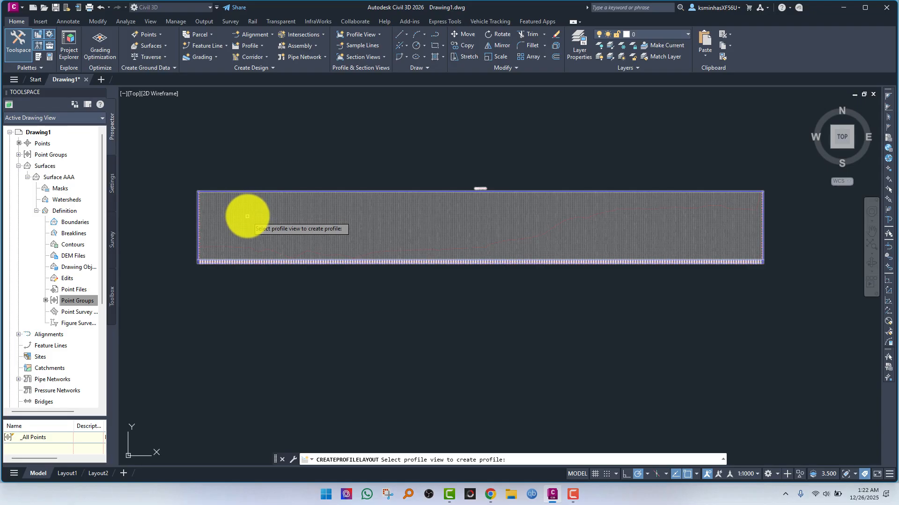
click(210, 201)
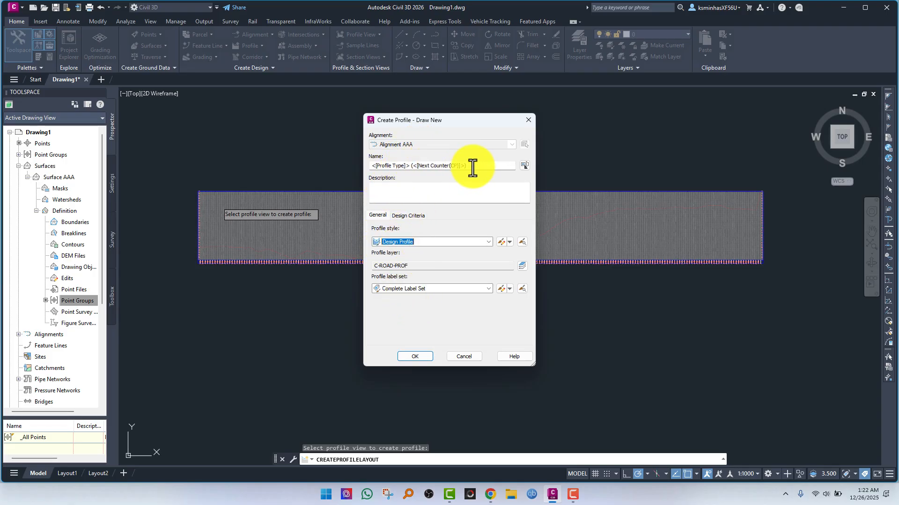
drag(472, 167, 371, 170)
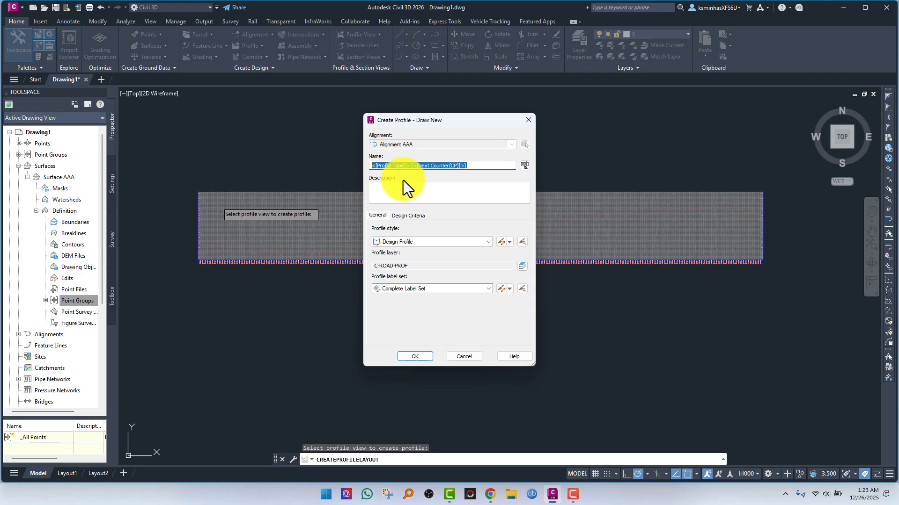
text(AAAFG)
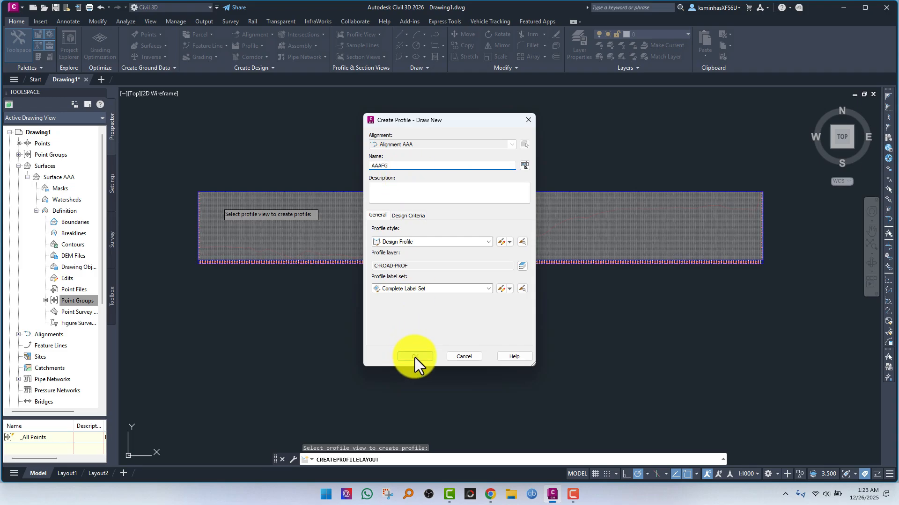
click(415, 357)
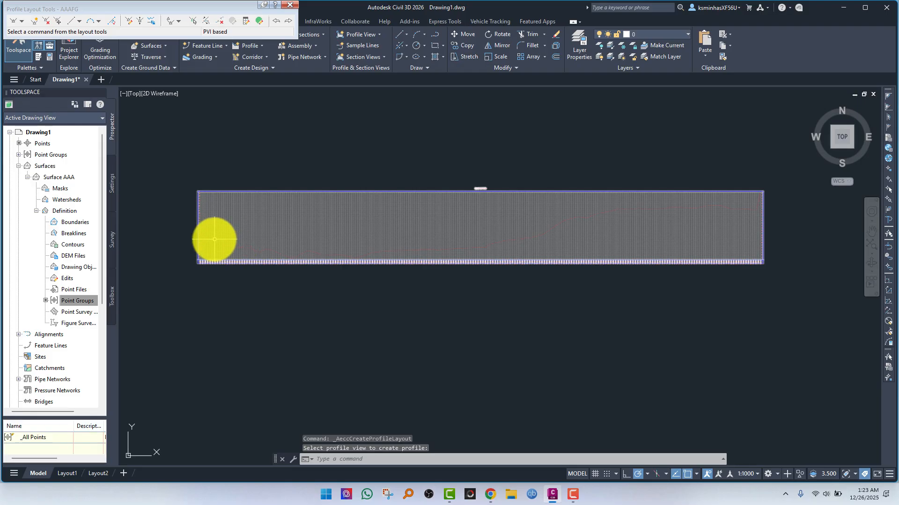
Step: Draw profile AAAFG as tangents with curves across the full profile view, with two intermediate PVIs, the first at about station 1+870, elevation 108
scroll(198, 252, up, 3)
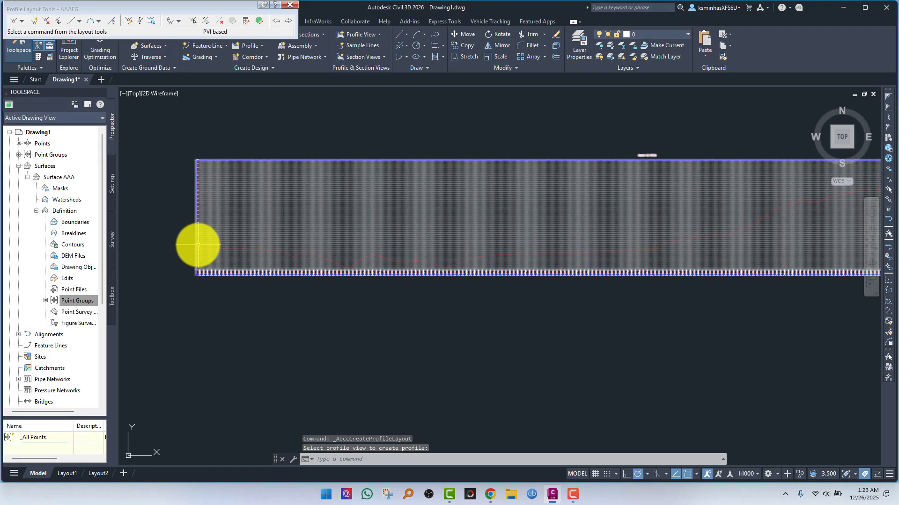
click(23, 21)
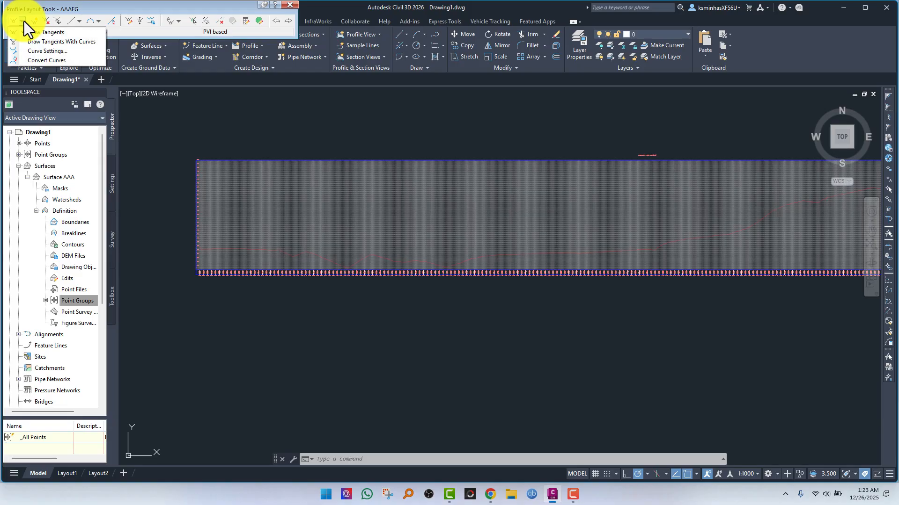
click(33, 43)
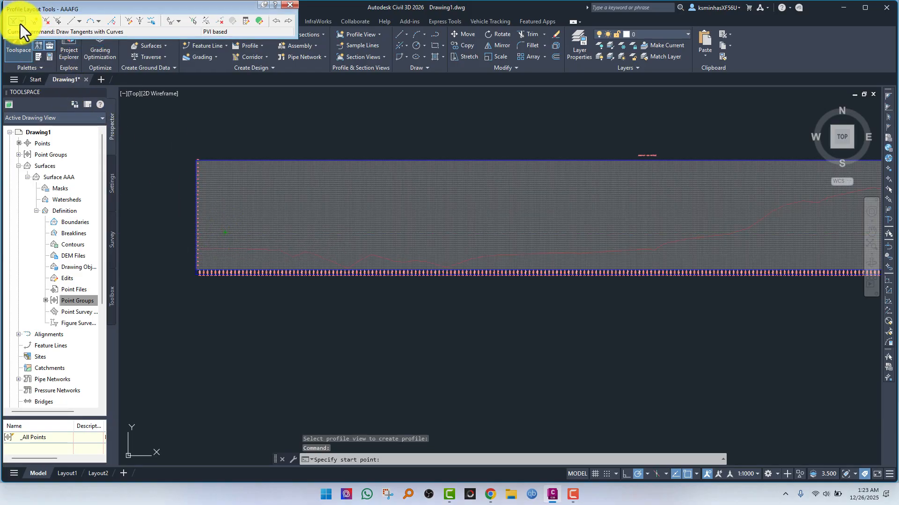
click(21, 23)
click(20, 23)
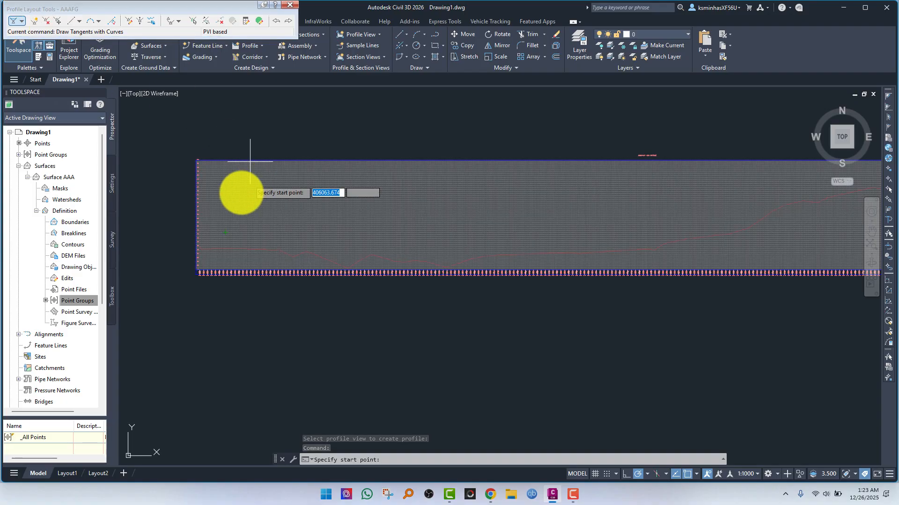
click(197, 246)
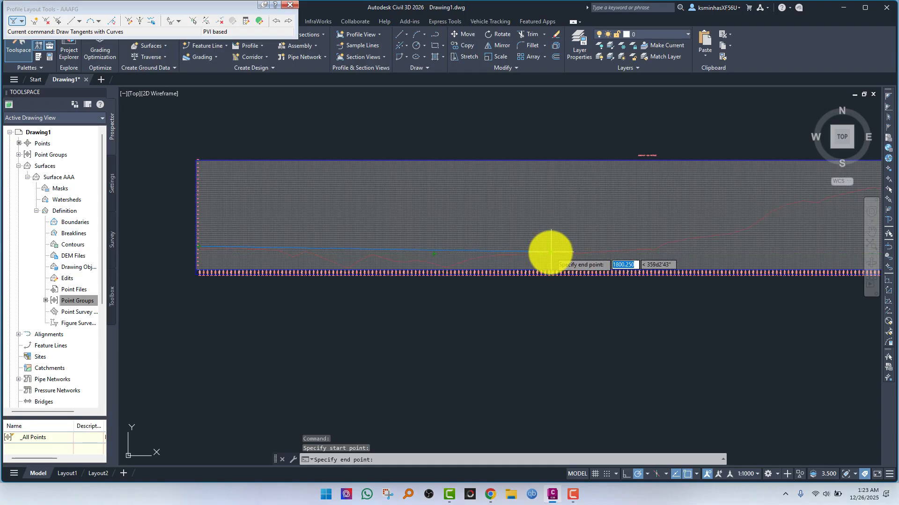
click(566, 249)
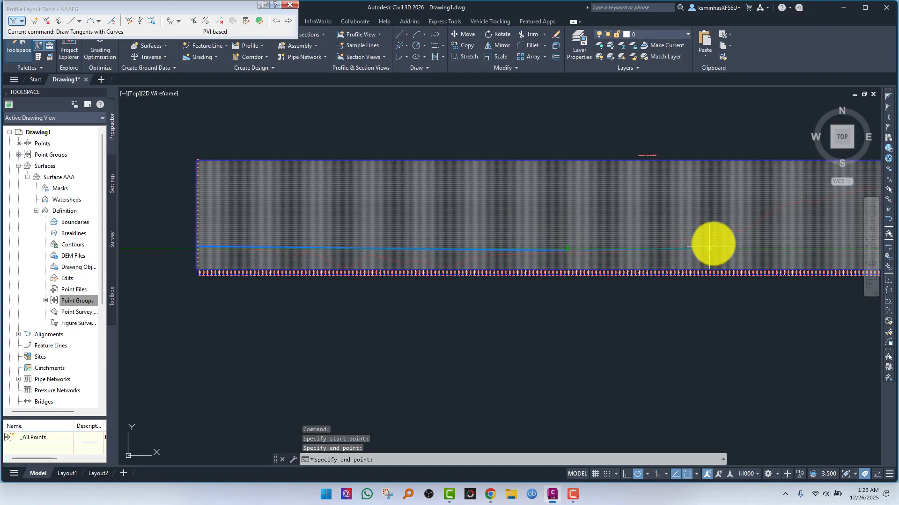
click(751, 235)
middle_drag(808, 225, 487, 251)
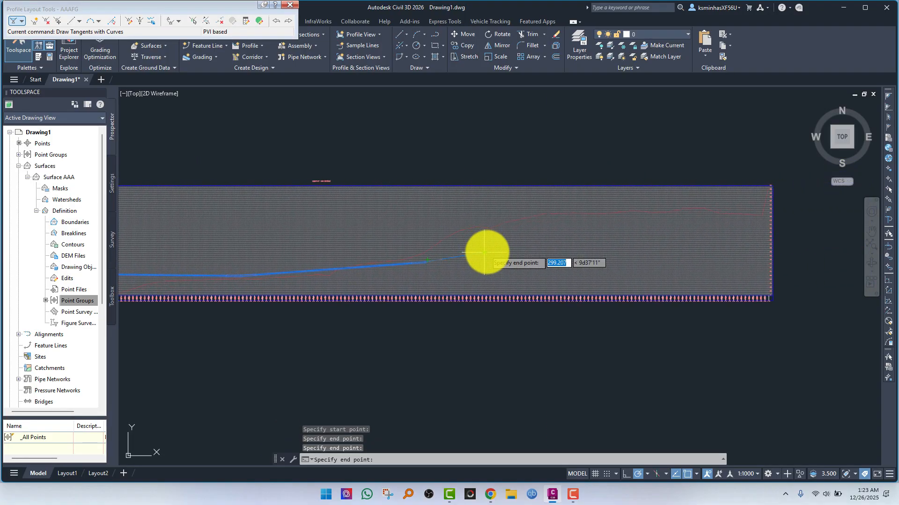
click(771, 231)
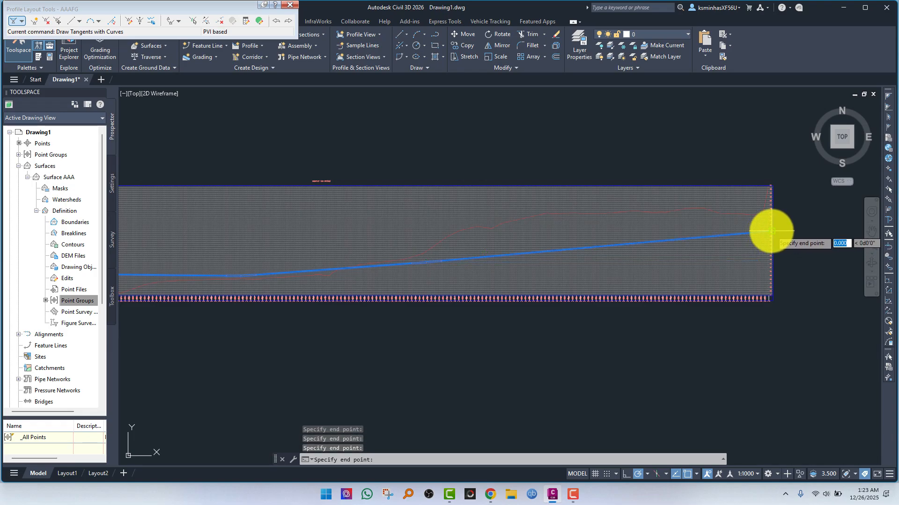
key(Return)
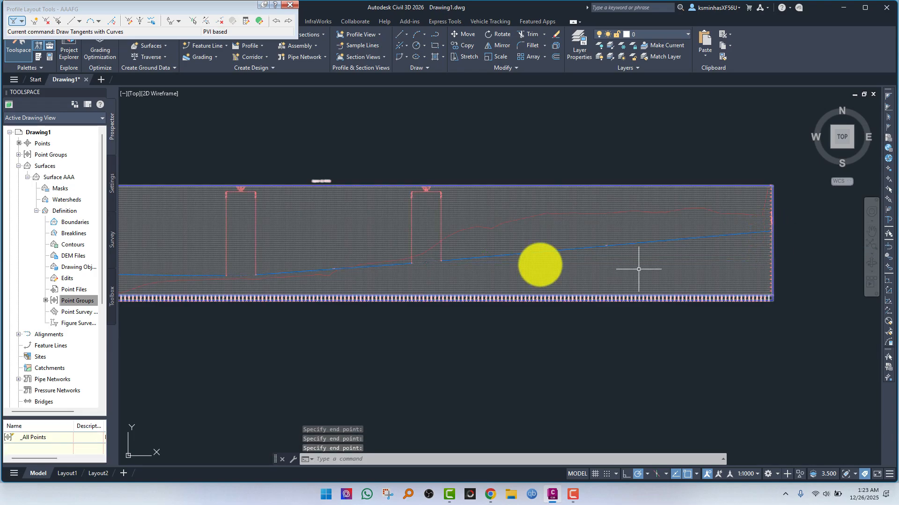
Step: Examine the vertical curve labels of profile AAAFG and compare its grade line with the existing ground profile
scroll(174, 234, down, 2)
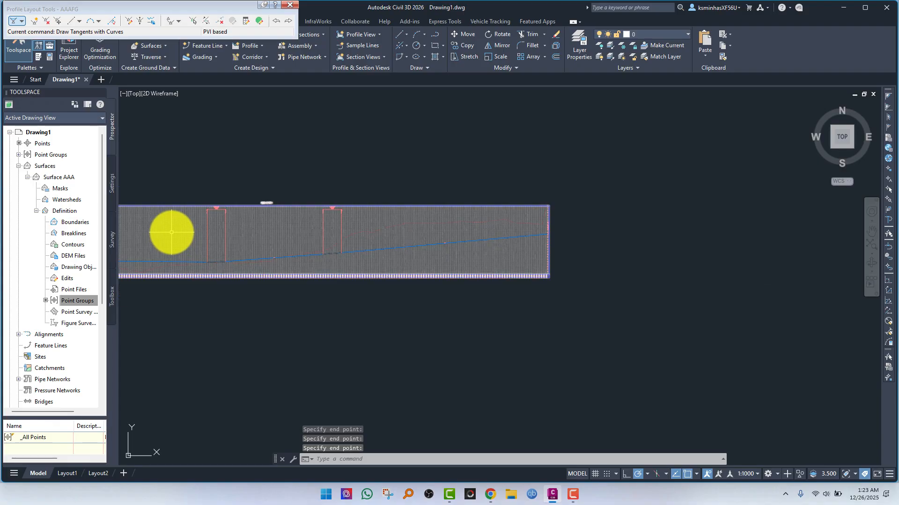
middle_drag(173, 231, 360, 234)
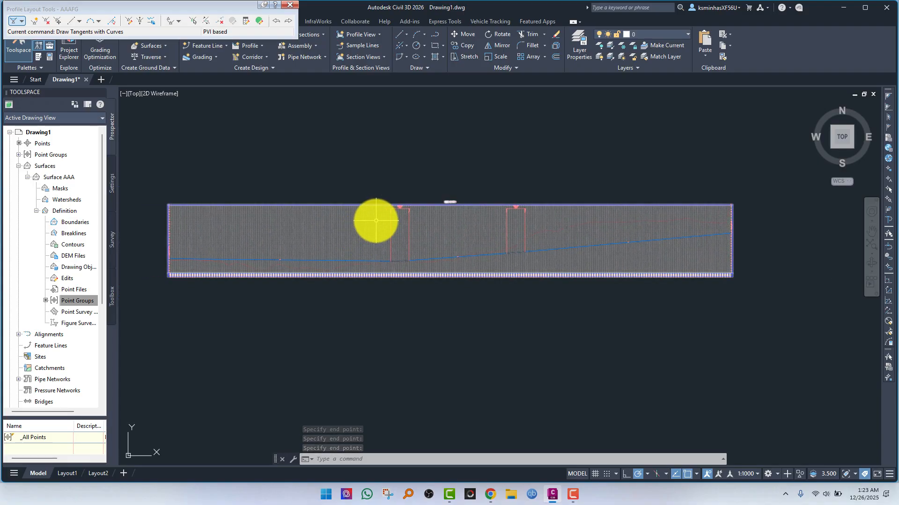
scroll(397, 241, up, 5)
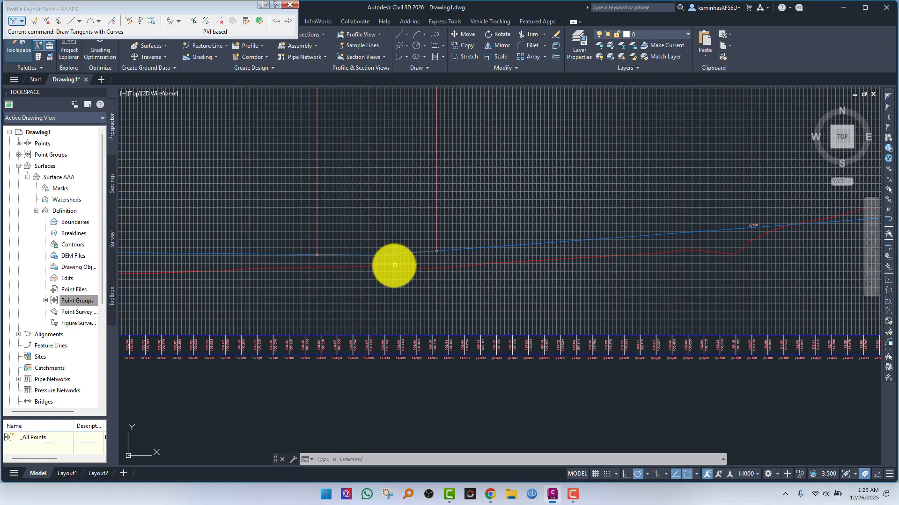
scroll(472, 203, down, 2)
scroll(480, 164, up, 8)
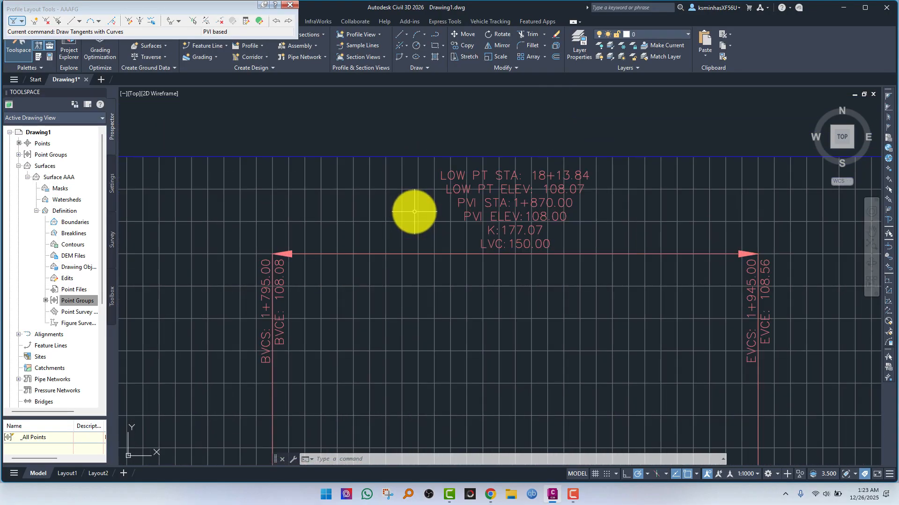
scroll(415, 212, up, 4)
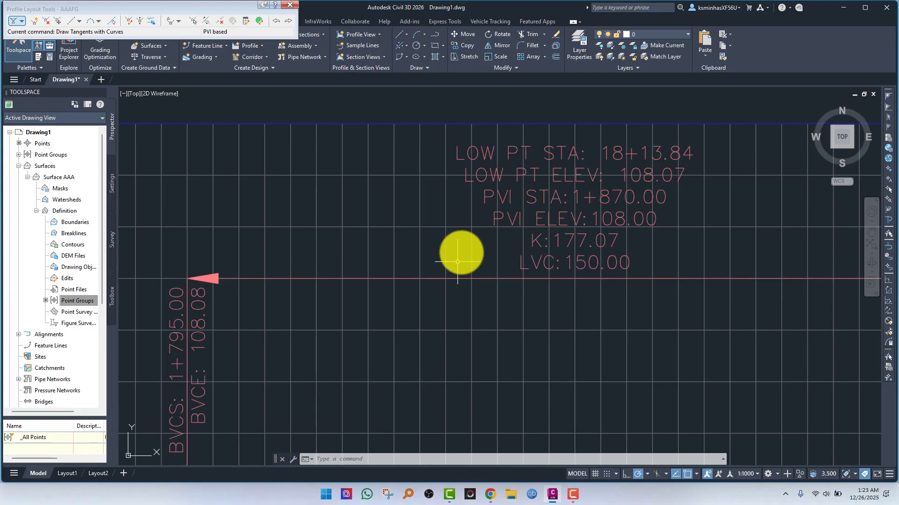
scroll(458, 262, down, 8)
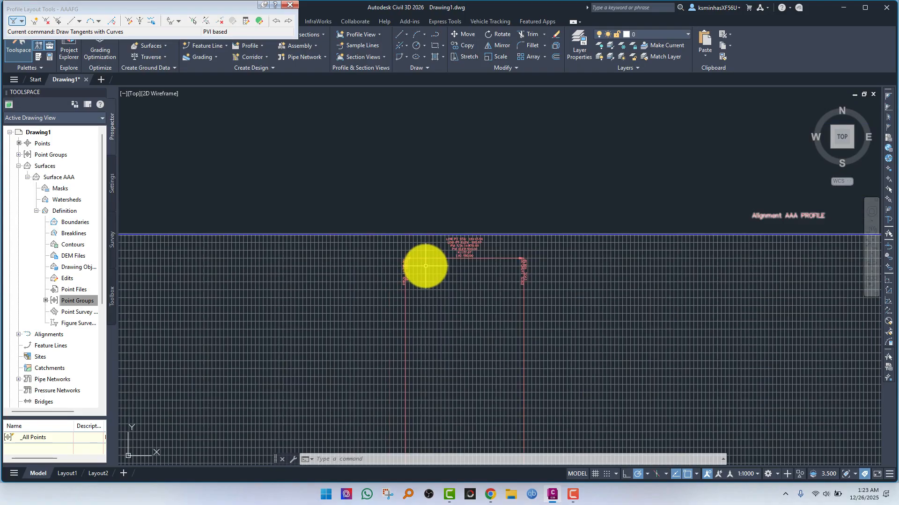
scroll(433, 272, down, 6)
middle_drag(453, 304, 459, 209)
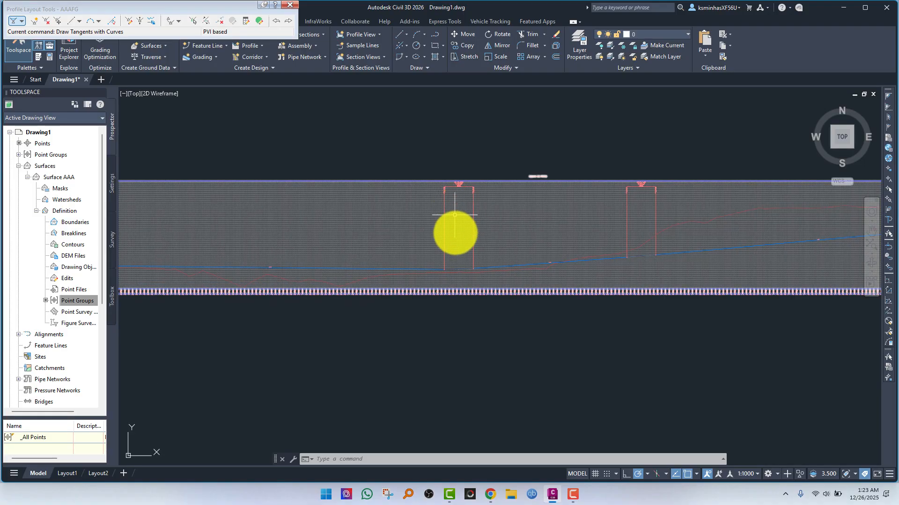
scroll(457, 267, up, 4)
scroll(457, 253, down, 2)
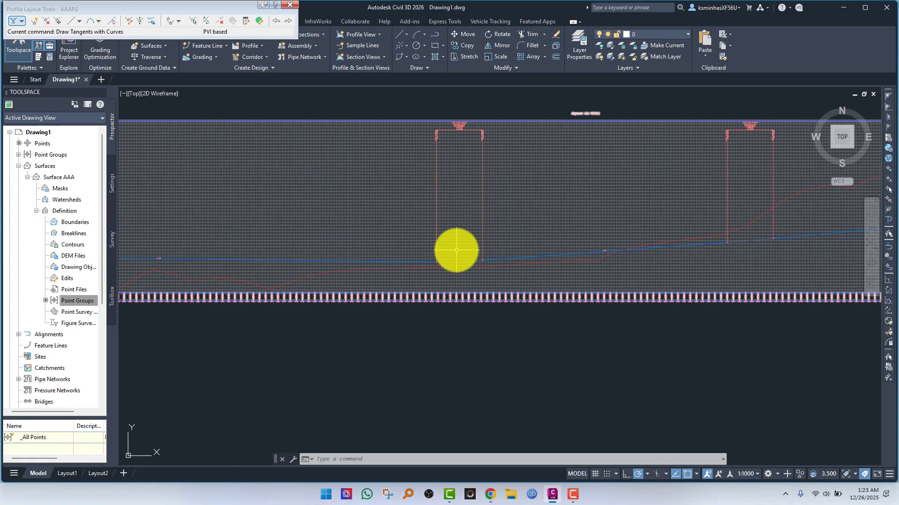
scroll(457, 237, down, 2)
scroll(440, 225, down, 2)
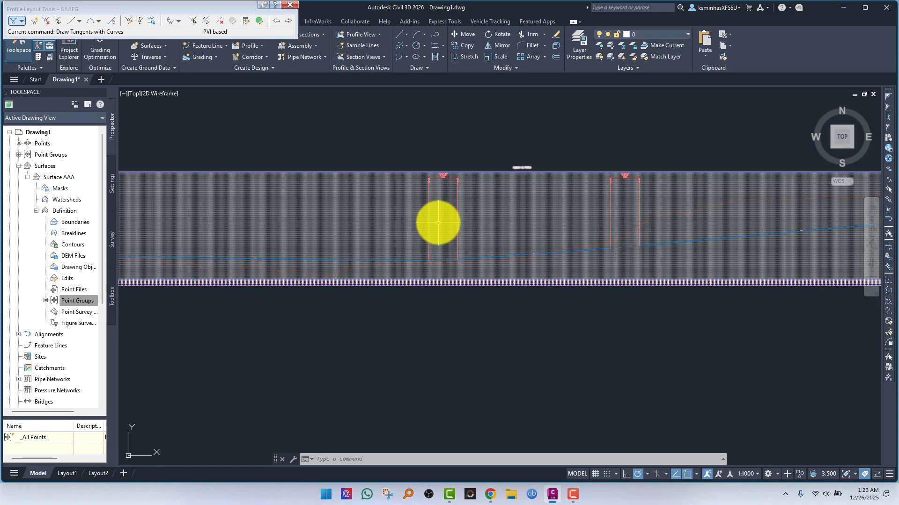
scroll(427, 221, down, 2)
scroll(447, 187, up, 4)
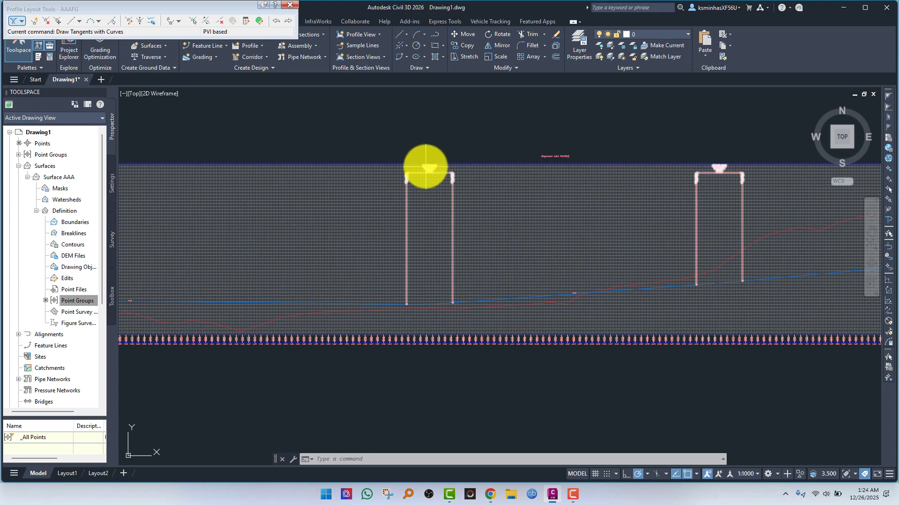
Step: Close the profile layout tools and set the dimension anchor option of AAAFG's crest curve labels to Distance above
click(290, 5)
click(429, 172)
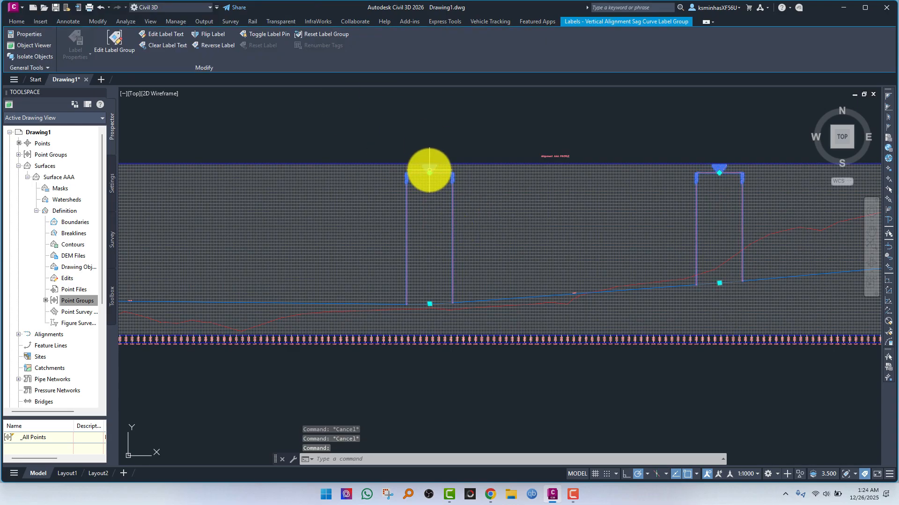
click(119, 47)
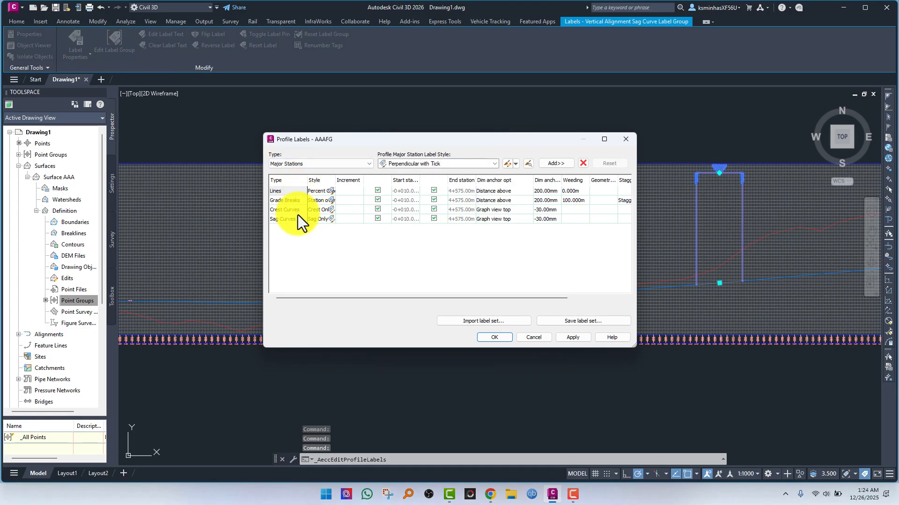
click(498, 212)
click(515, 210)
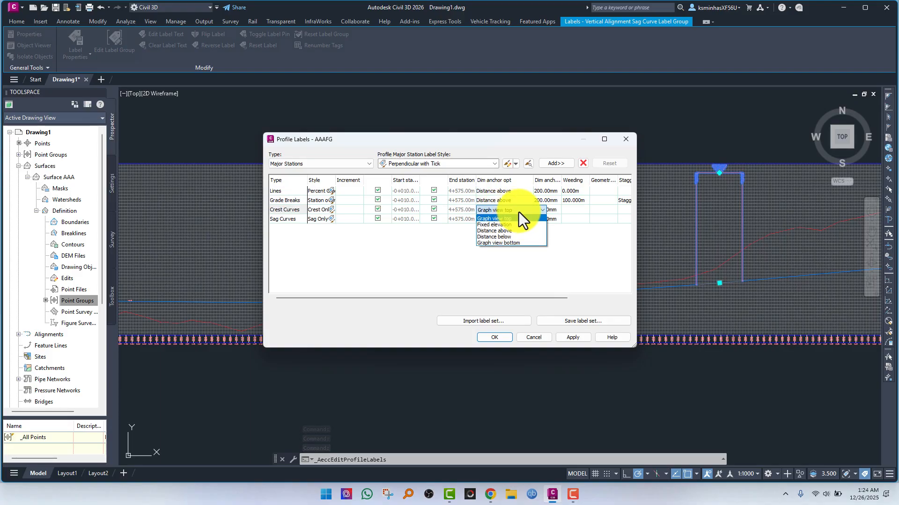
click(496, 231)
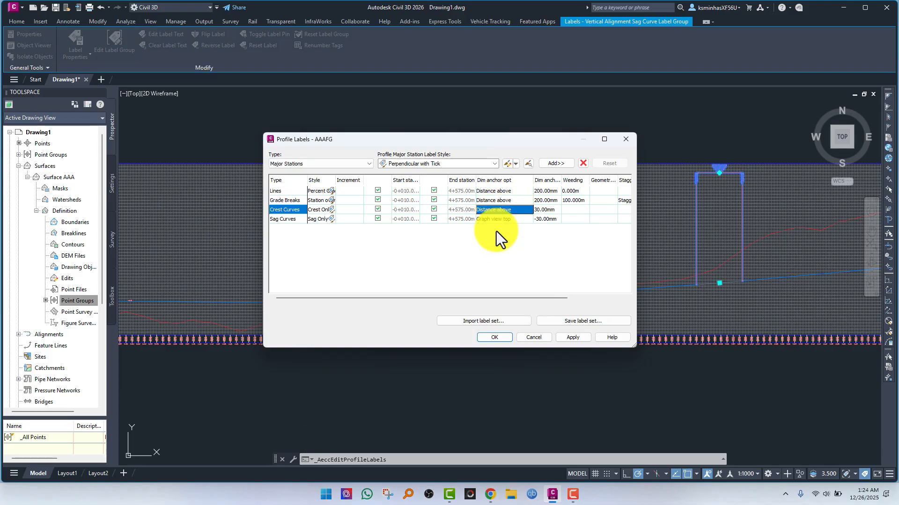
Step: Set the dimension anchor option of the sag curve labels to Distance above and apply the label changes
click(498, 219)
click(504, 220)
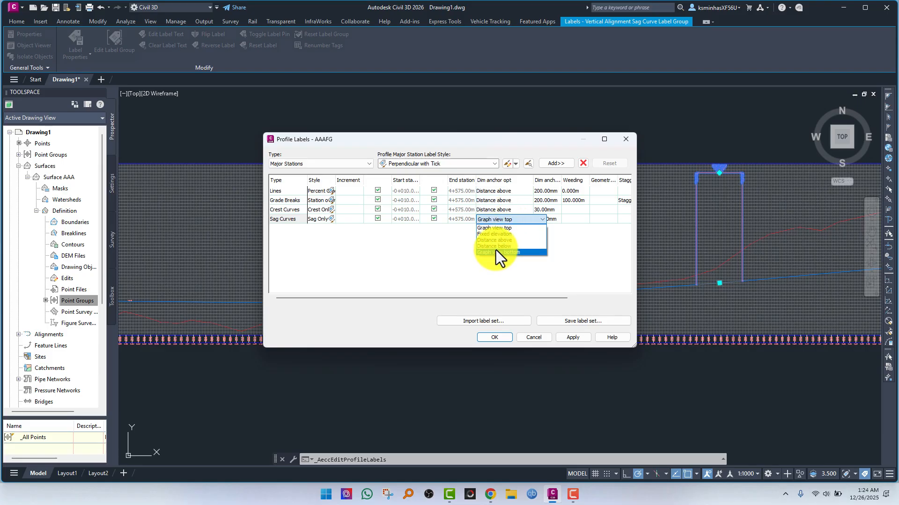
click(497, 240)
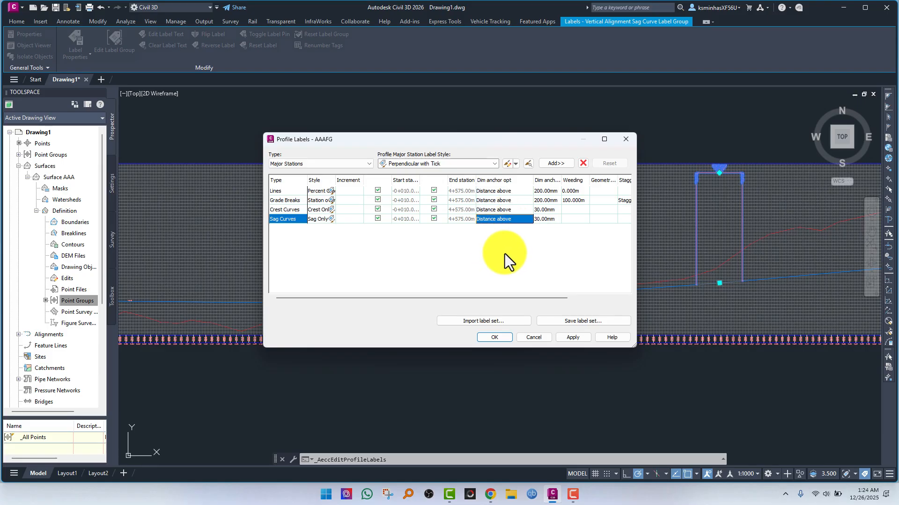
click(565, 339)
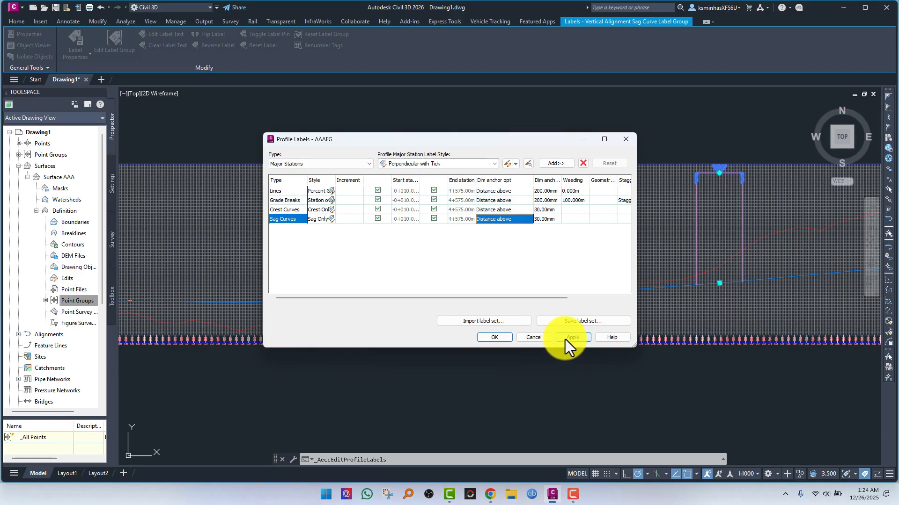
Step: Accept the profile label settings of AAAFG and clear the label selection
click(494, 338)
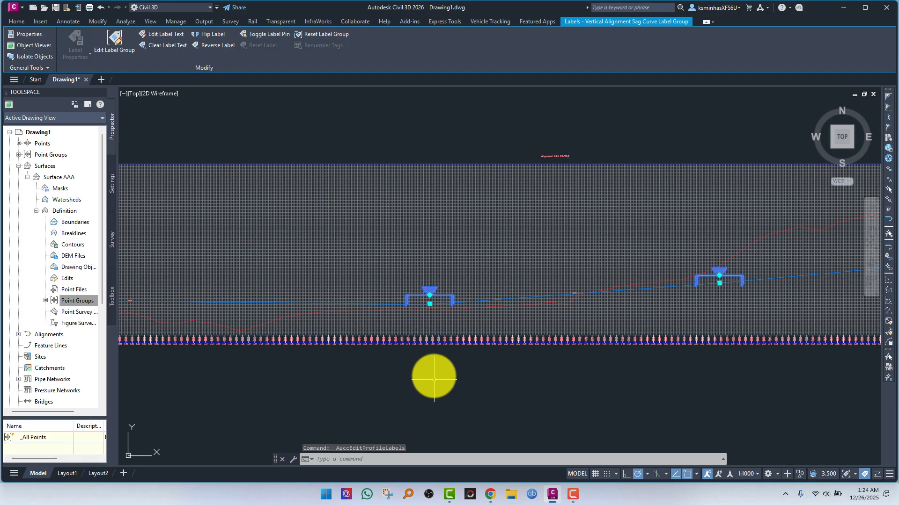
key(Escape)
Step: Examine the two sag curve labels and the grade label along profile AAAFG, and view the whole profile view
scroll(417, 300, up, 5)
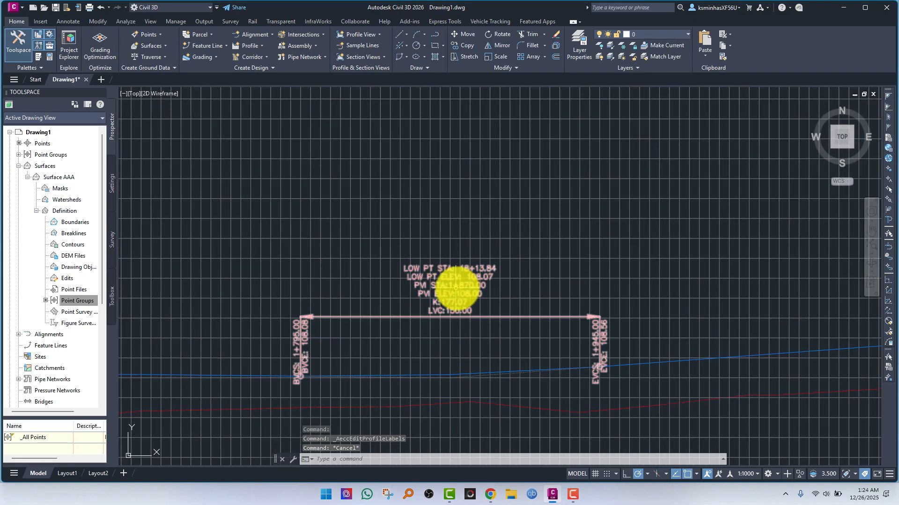
scroll(447, 311, up, 3)
scroll(450, 314, down, 6)
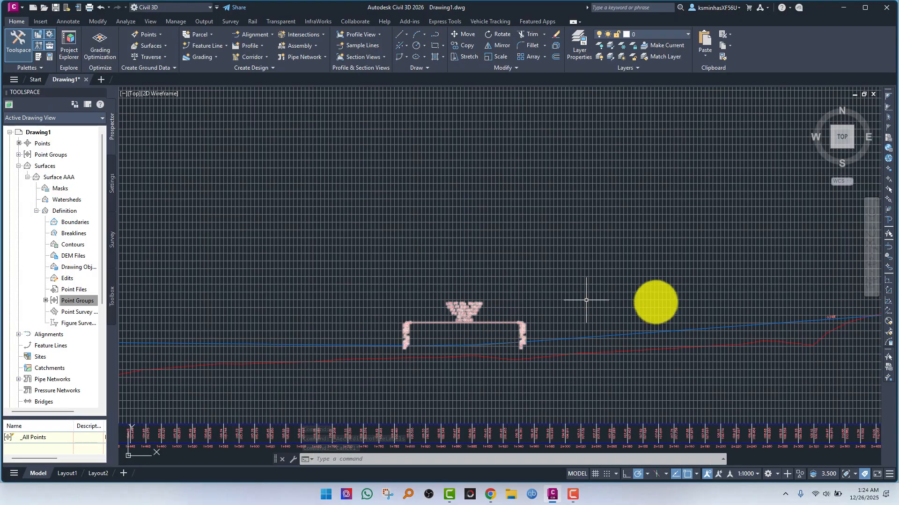
scroll(706, 282, up, 4)
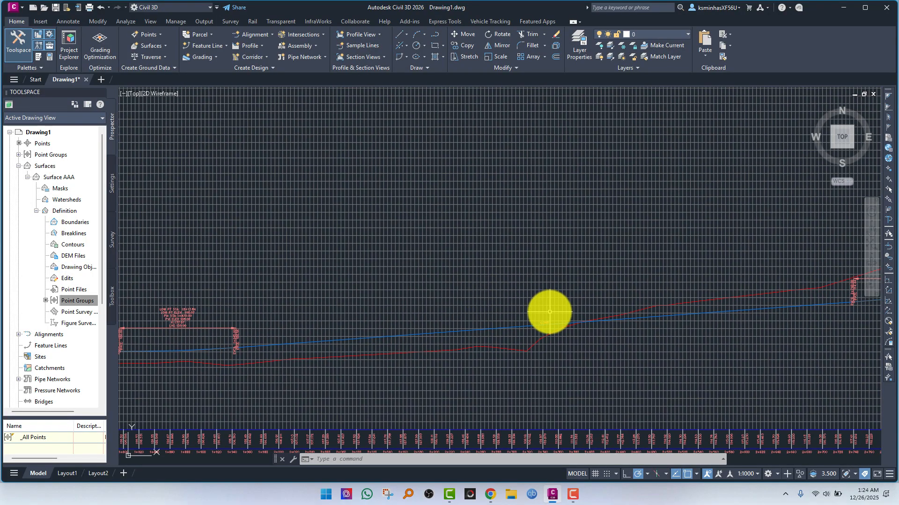
scroll(553, 334, up, 2)
scroll(553, 335, up, 5)
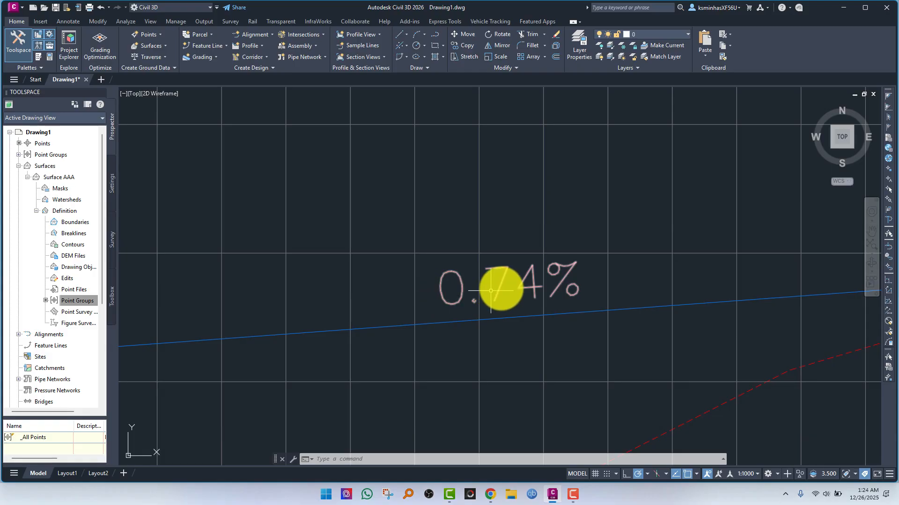
scroll(628, 281, down, 6)
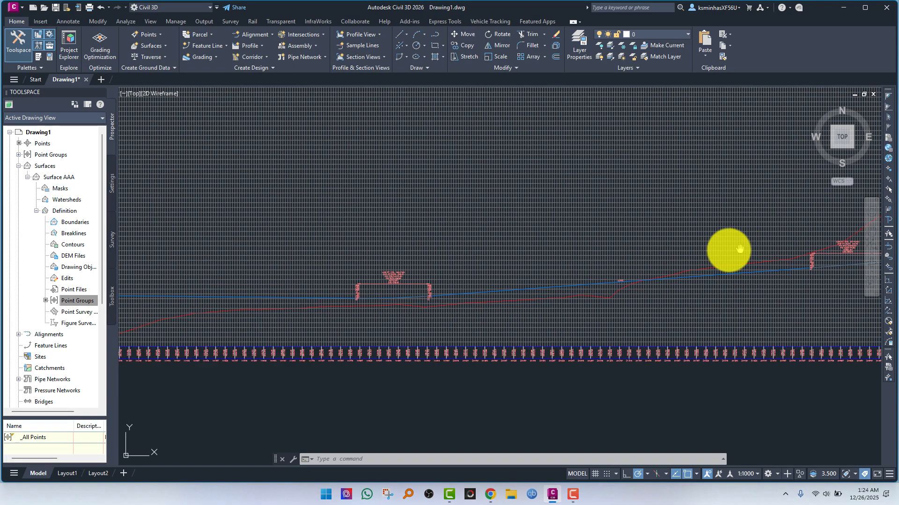
middle_drag(726, 245, 520, 280)
scroll(662, 287, up, 6)
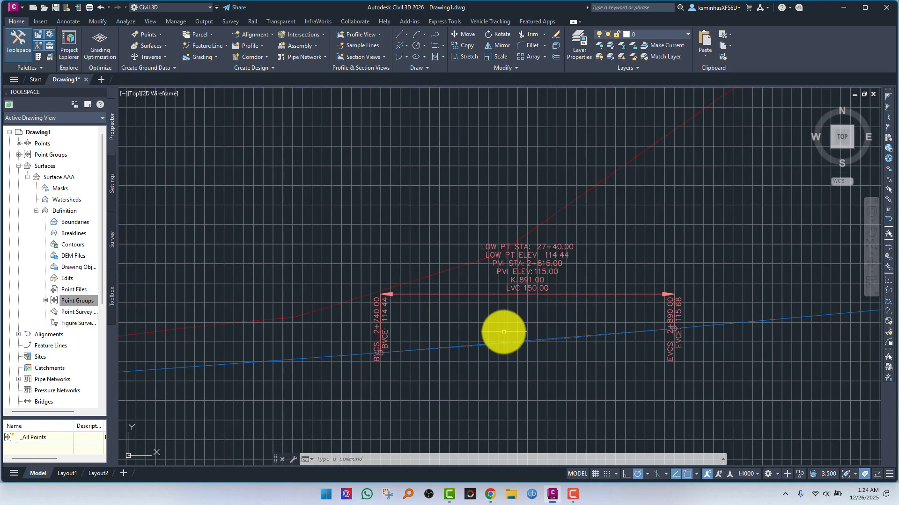
scroll(483, 323, up, 2)
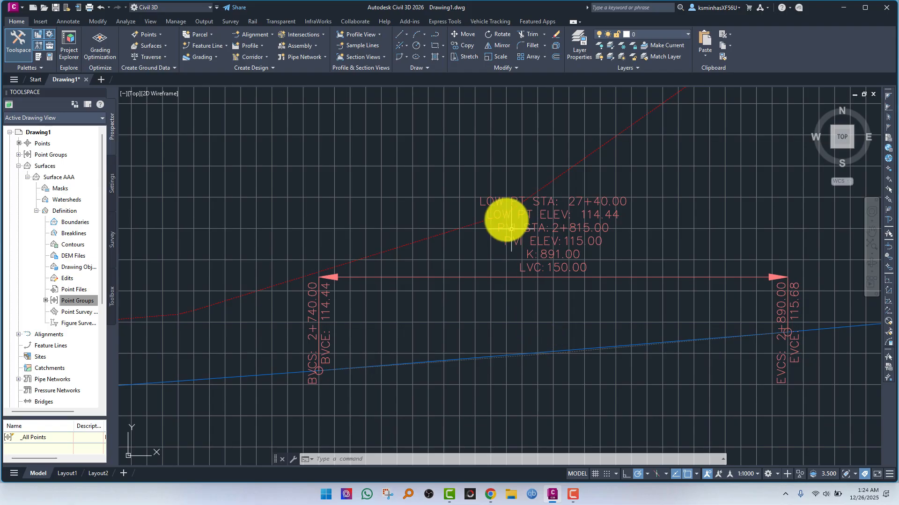
scroll(626, 302, down, 6)
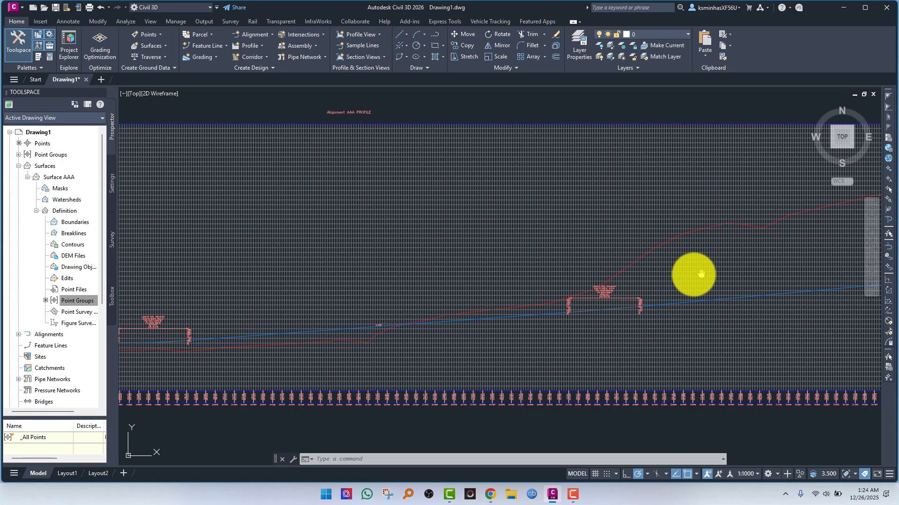
scroll(493, 332, down, 2)
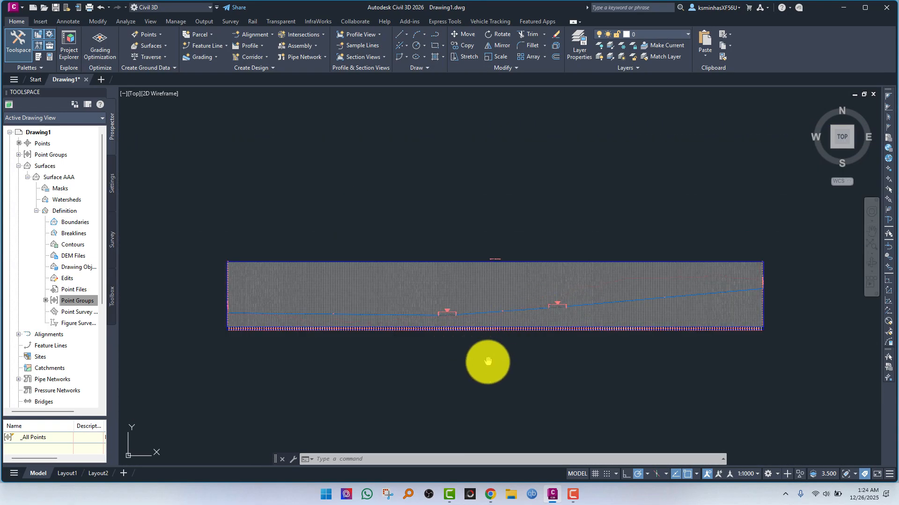
middle_drag(492, 364, 516, 292)
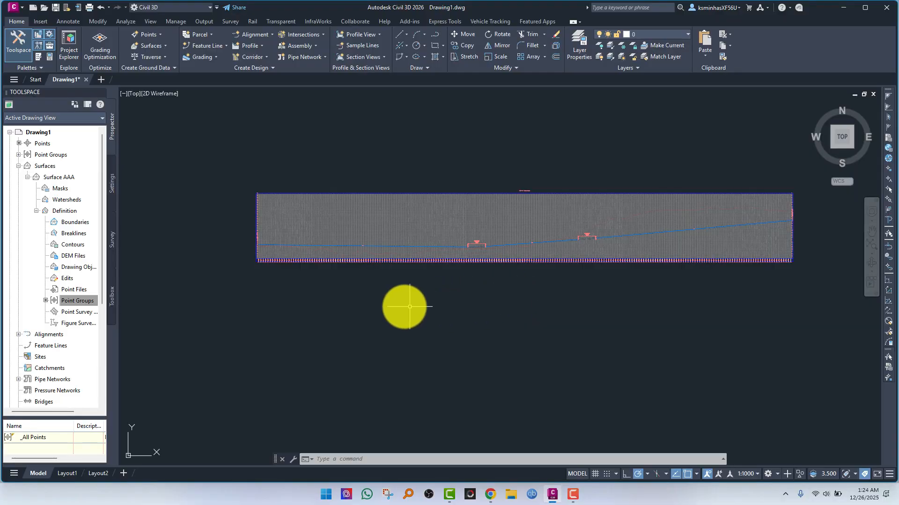
Step: Create an assembly named Assembly 1 with type Other and place its baseline in the empty area below the profile view
scroll(401, 304, down, 3)
mouse_move(390, 322)
middle_down()
mouse_move(465, 245)
mouse_move(463, 267)
mouse_move(476, 245)
middle_up()
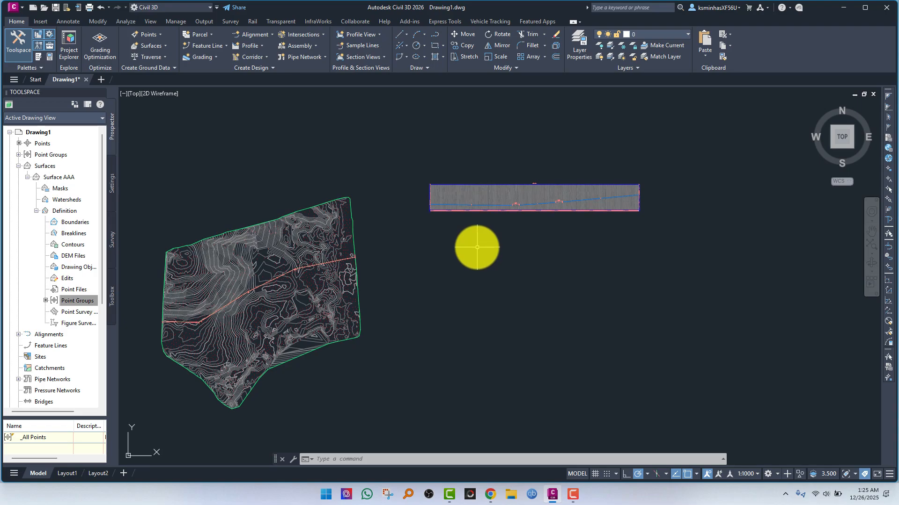
click(310, 47)
click(312, 66)
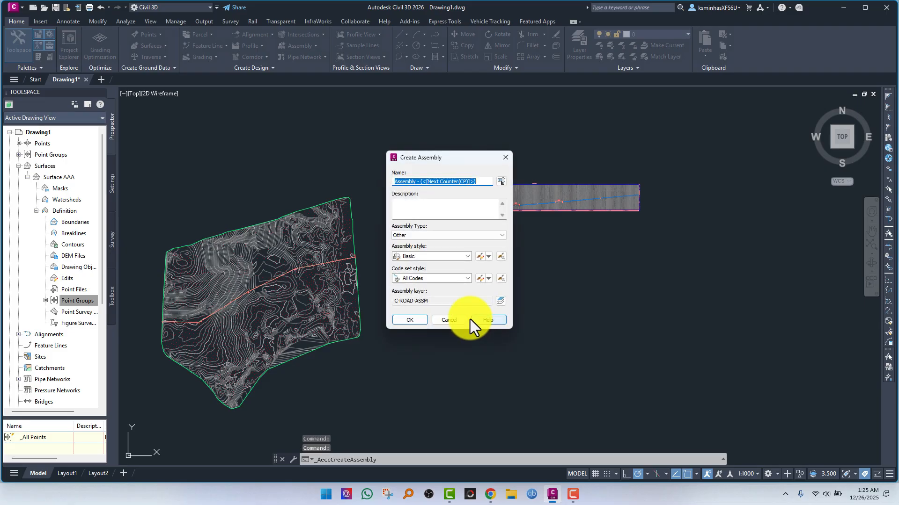
click(478, 183)
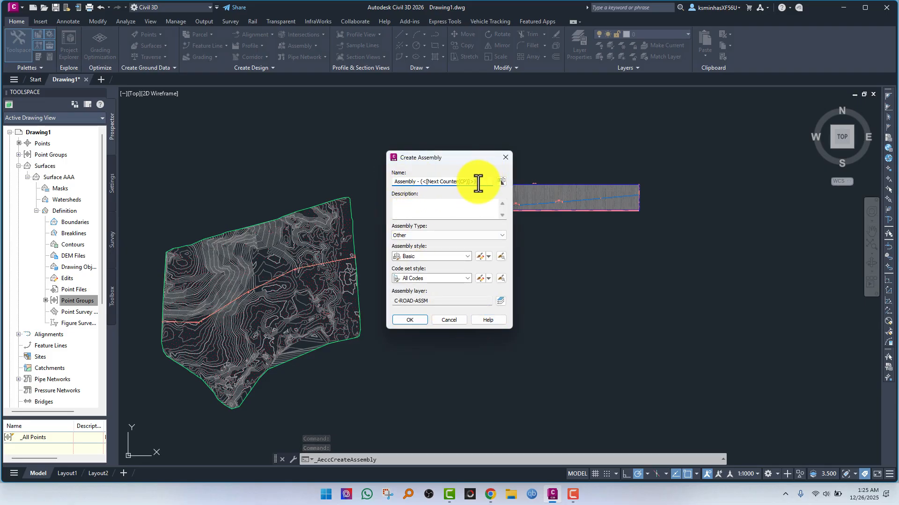
drag(478, 182, 348, 196)
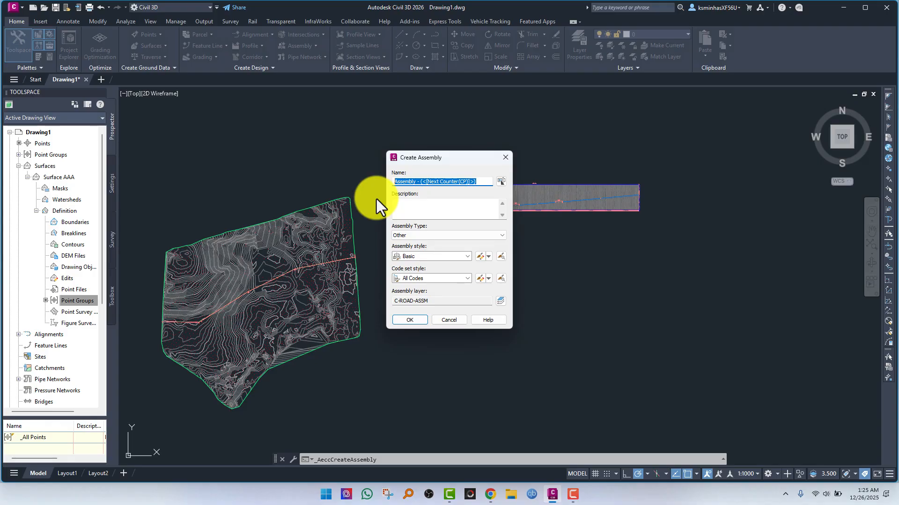
text(AA)
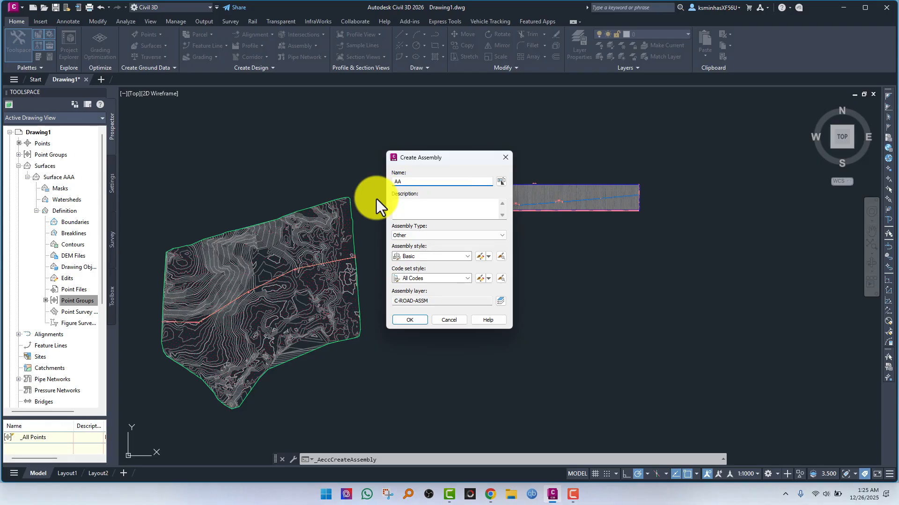
text(semblty 1)
click(409, 320)
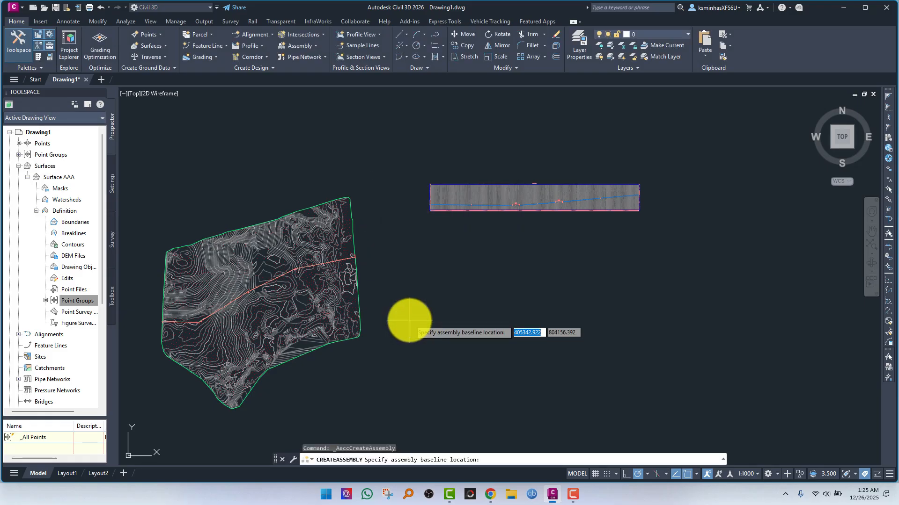
click(516, 270)
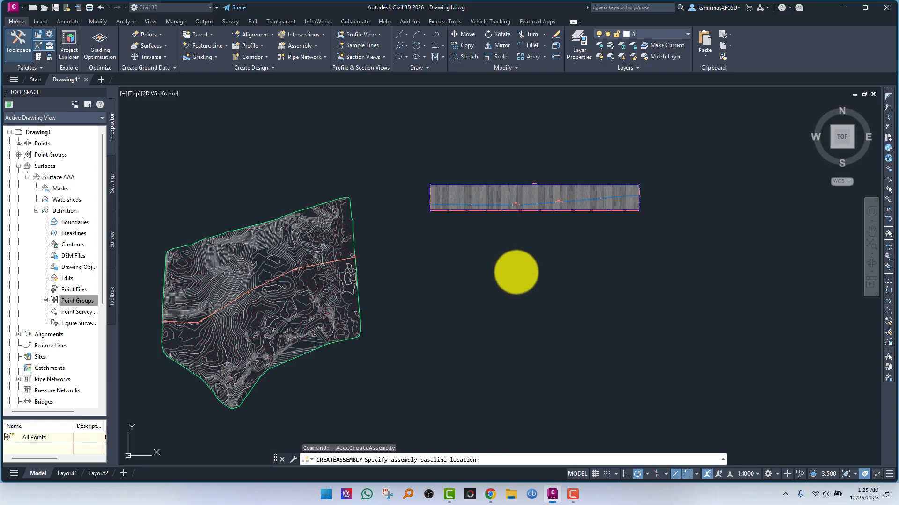
Step: Open the subassembly palette and attach a right-side BasicLane, 3.6 m wide, 0.2 m deep, slope -2%, to the assembly baseline
click(499, 271)
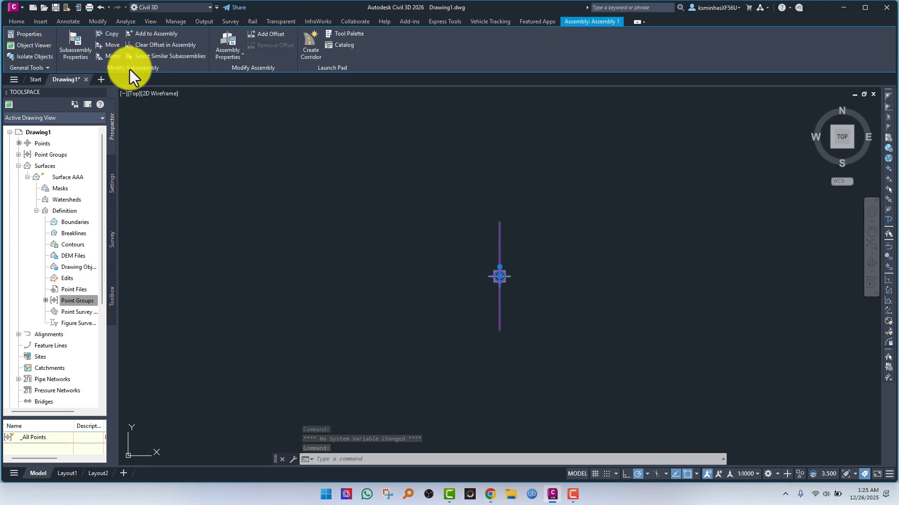
click(351, 34)
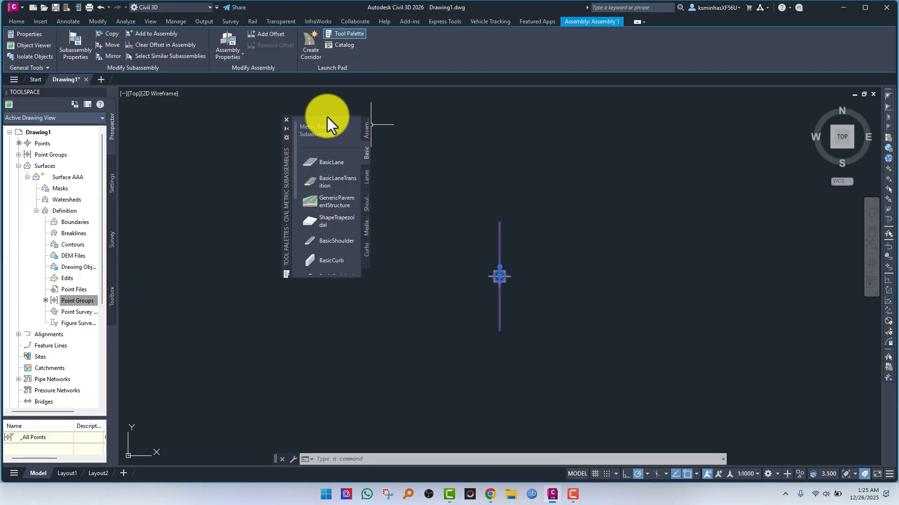
drag(283, 144, 589, 143)
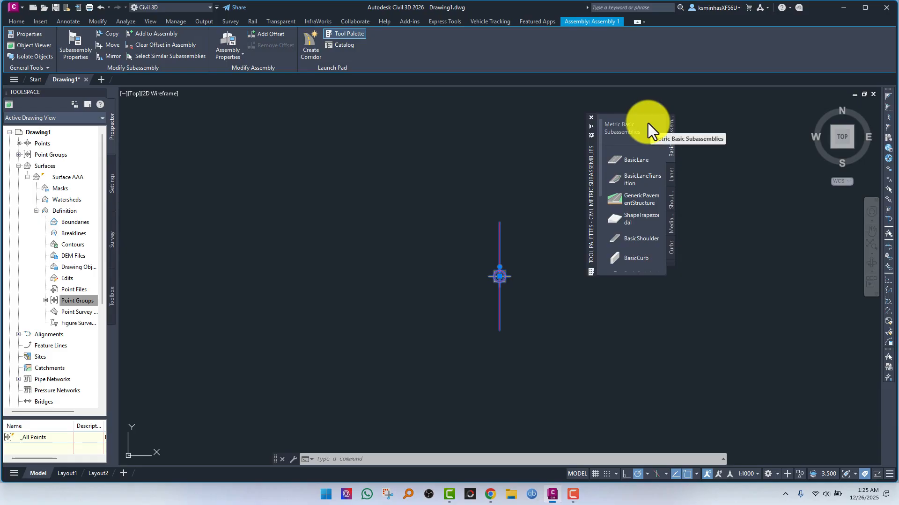
click(636, 162)
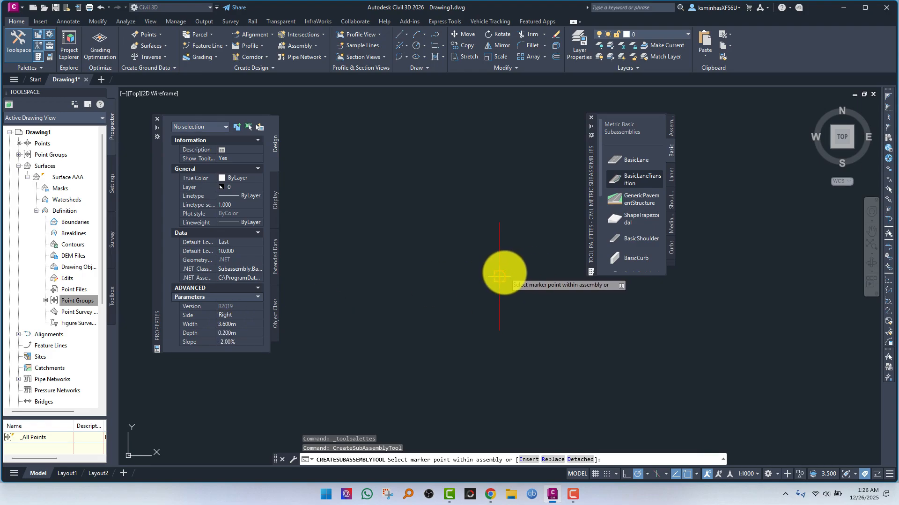
click(499, 276)
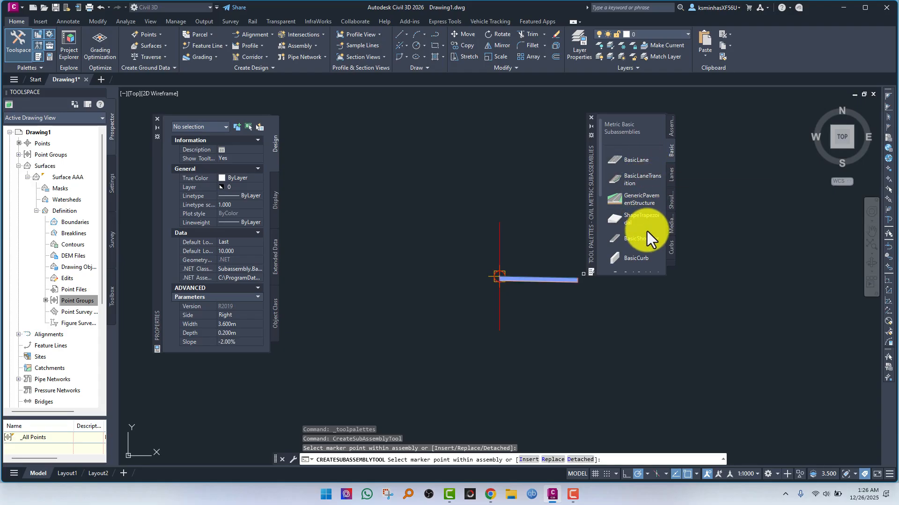
Step: Attach a 0.9 m wide BasicShoulder to the lane's outer edge and a BasicCurbAndGutter with a 0.45 m gutter to the shoulder's edge
scroll(636, 241, down, 2)
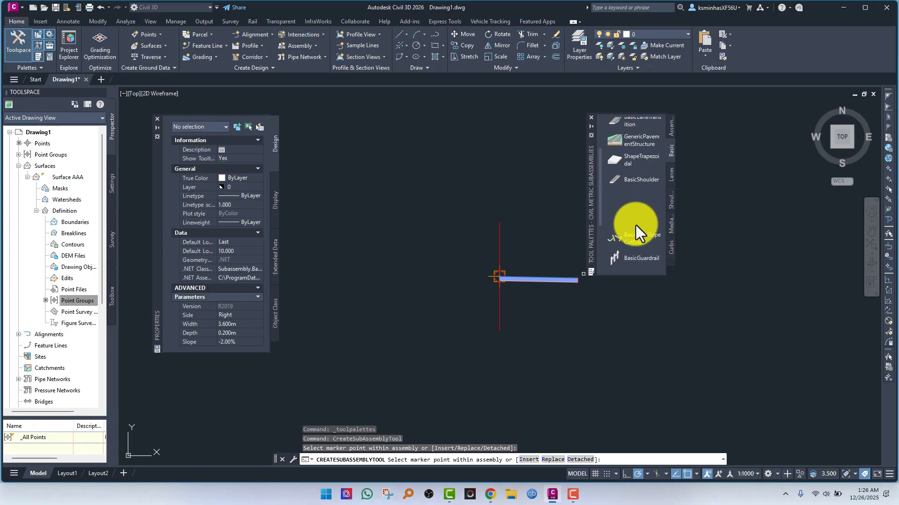
click(636, 181)
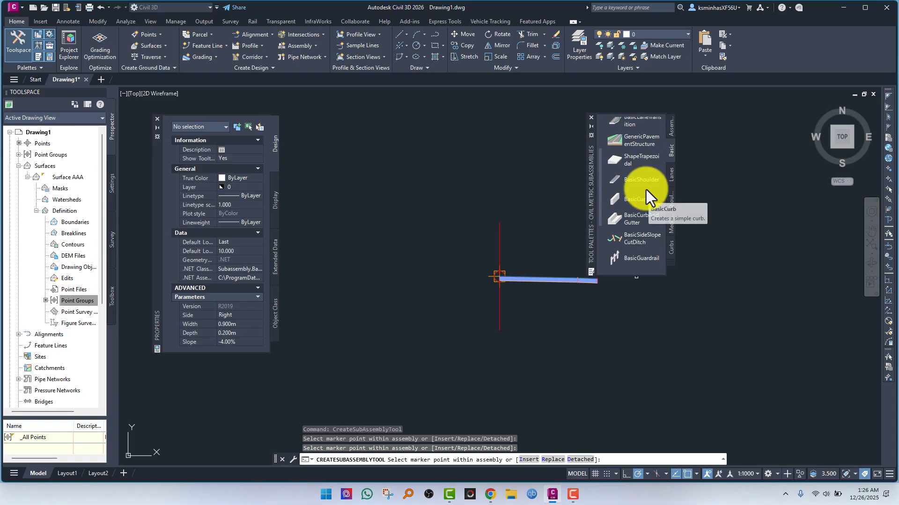
click(638, 221)
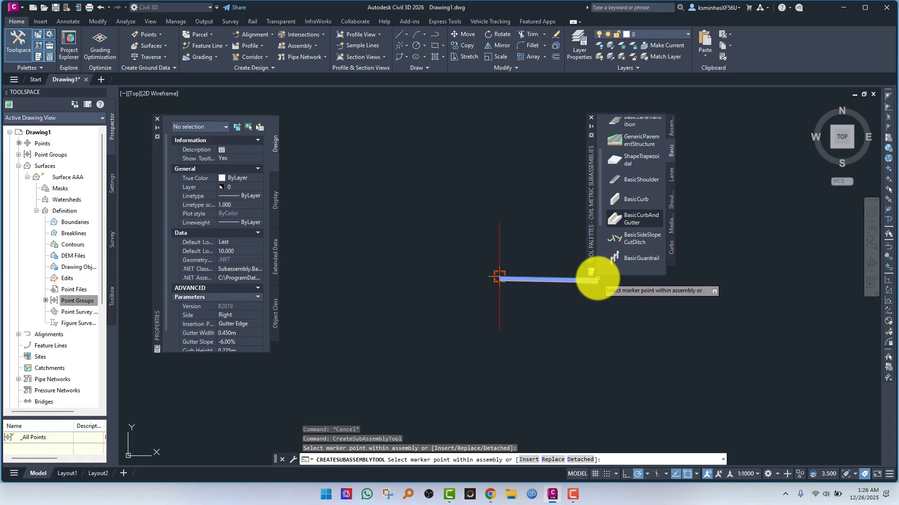
click(598, 279)
Step: Attach a right-side BasicSidewalk, 1.8 m wide and 0.1 m deep, to the back of the curb
scroll(650, 237, down, 3)
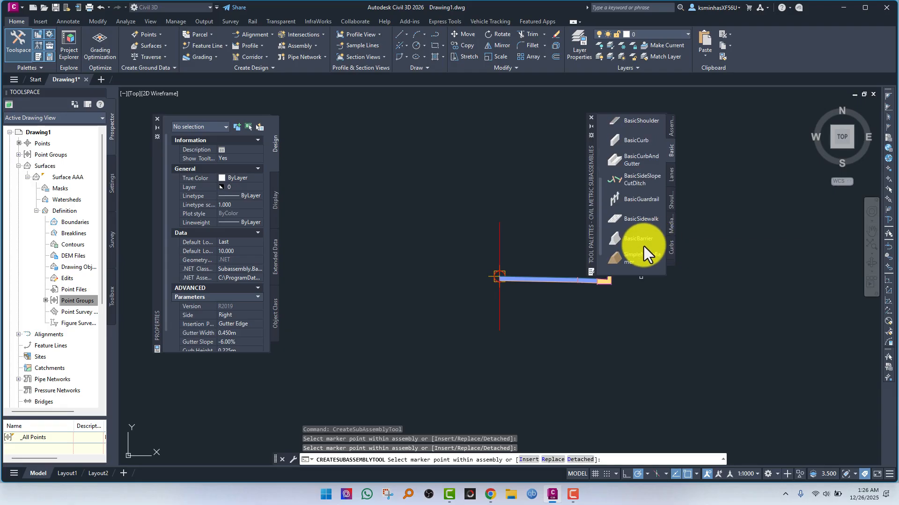
scroll(636, 252, down, 2)
click(650, 192)
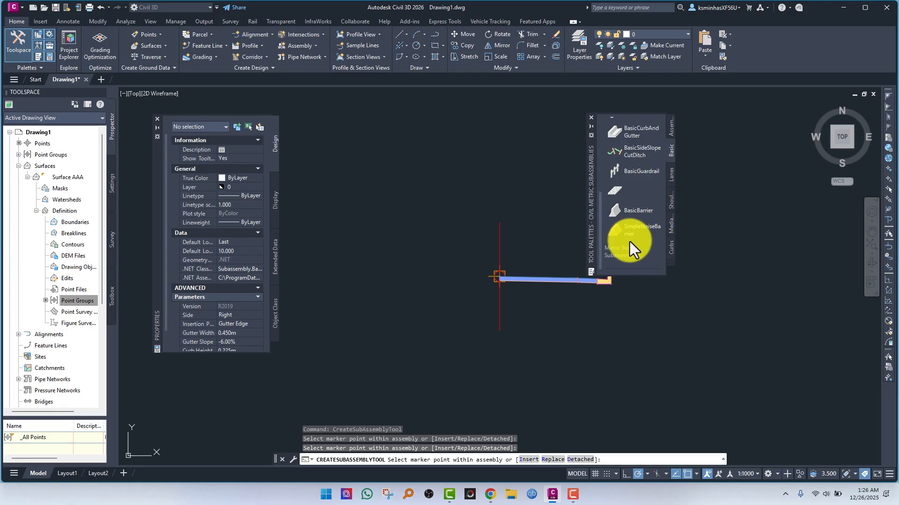
click(622, 285)
drag(589, 145, 541, 123)
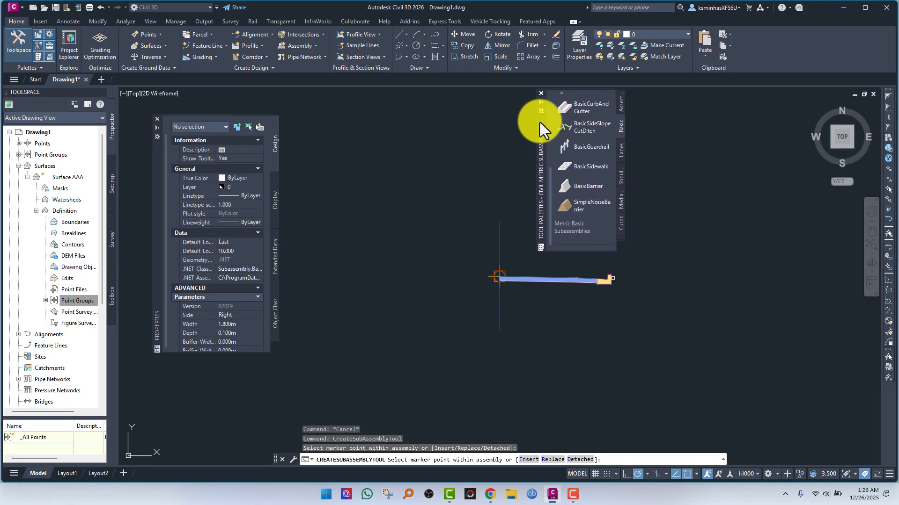
click(611, 276)
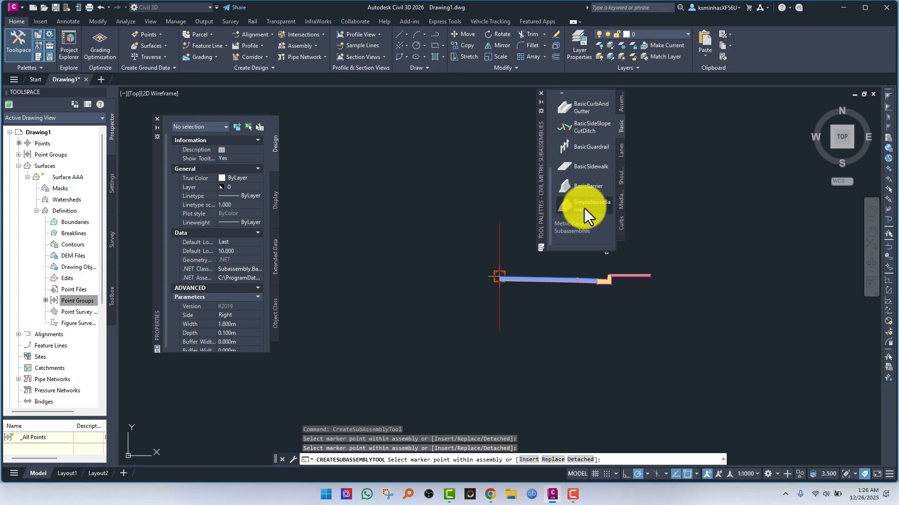
Step: Attach a right-side BasicSideSlopeCutDitch with a 2:1 cut slope and 4:1 fill slope to the sidewalk's outer edge
scroll(590, 197, up, 3)
scroll(587, 186, up, 3)
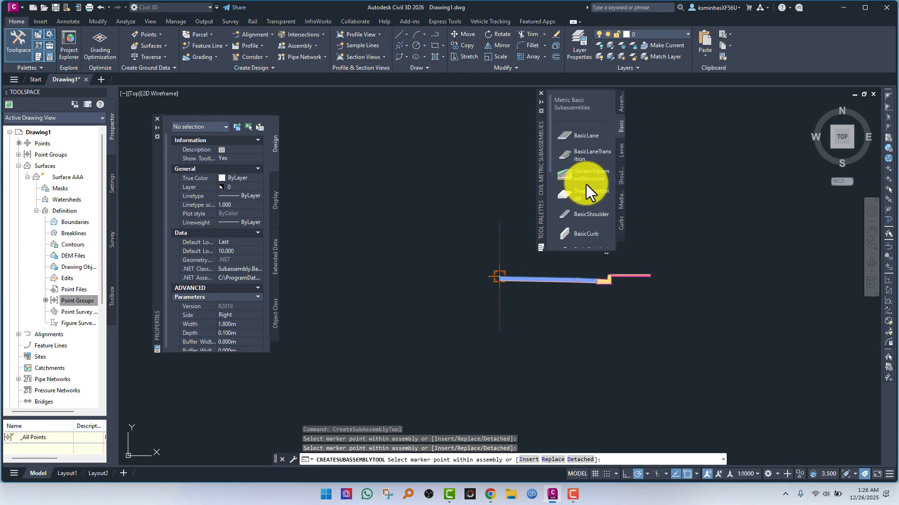
scroll(586, 208, down, 3)
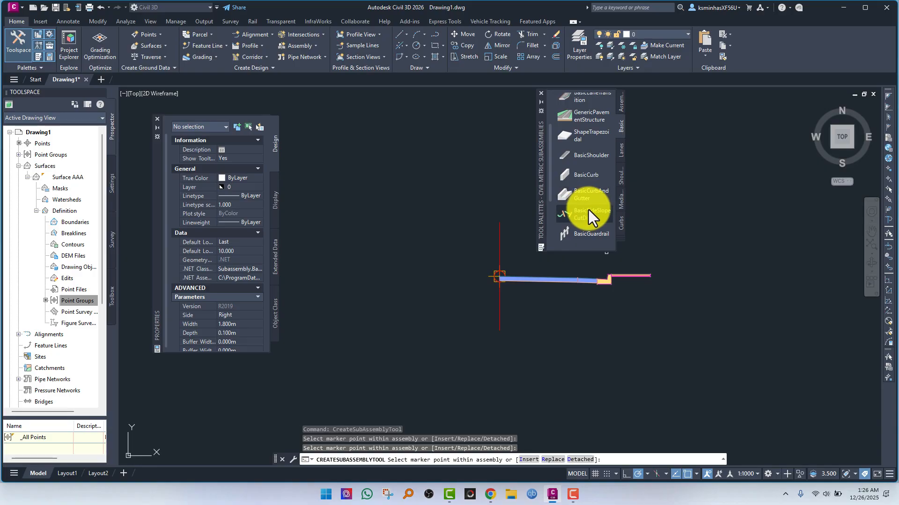
click(588, 215)
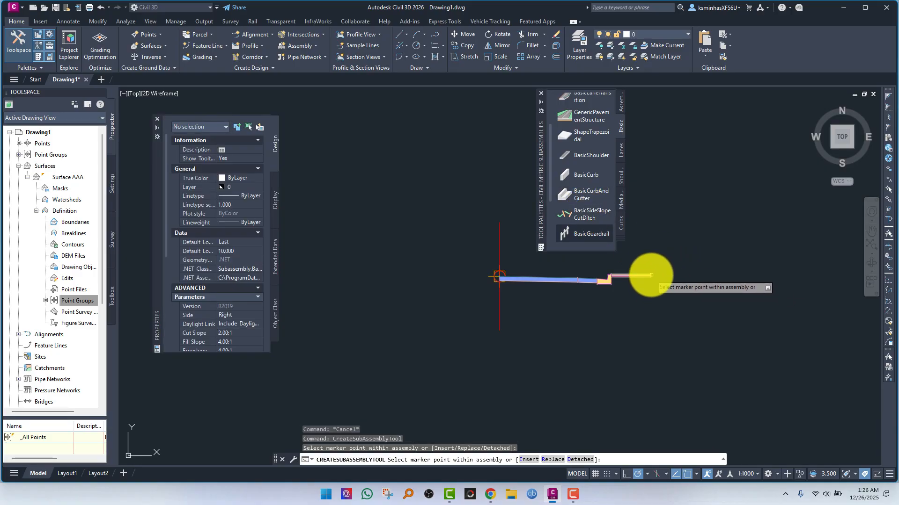
click(650, 275)
scroll(628, 311, down, 1)
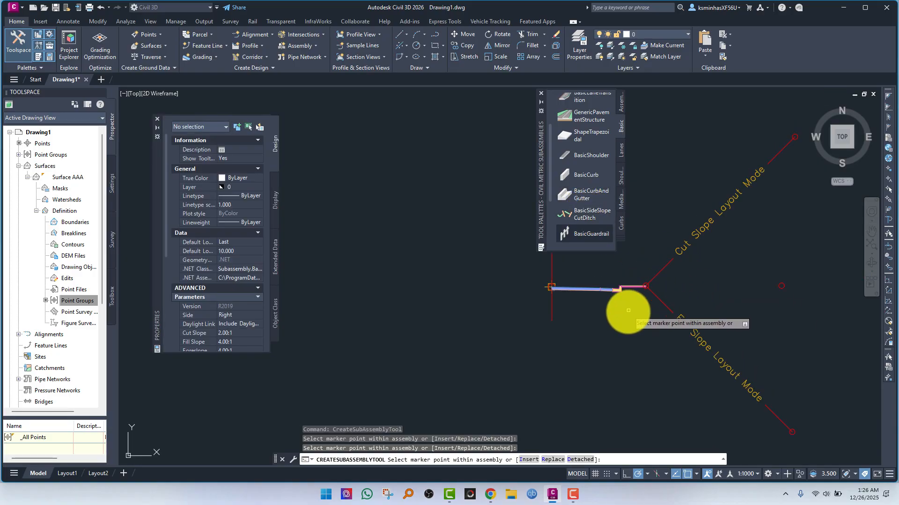
scroll(622, 316, down, 1)
scroll(628, 318, up, 1)
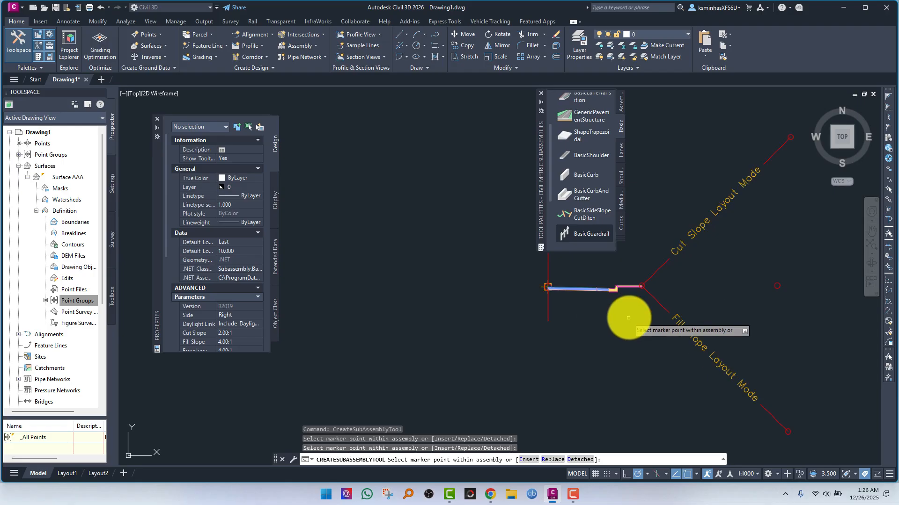
Step: Attach a second BasicSideSlopeCutDitch to the outer end of the existing side slope and end the placement
click(649, 278)
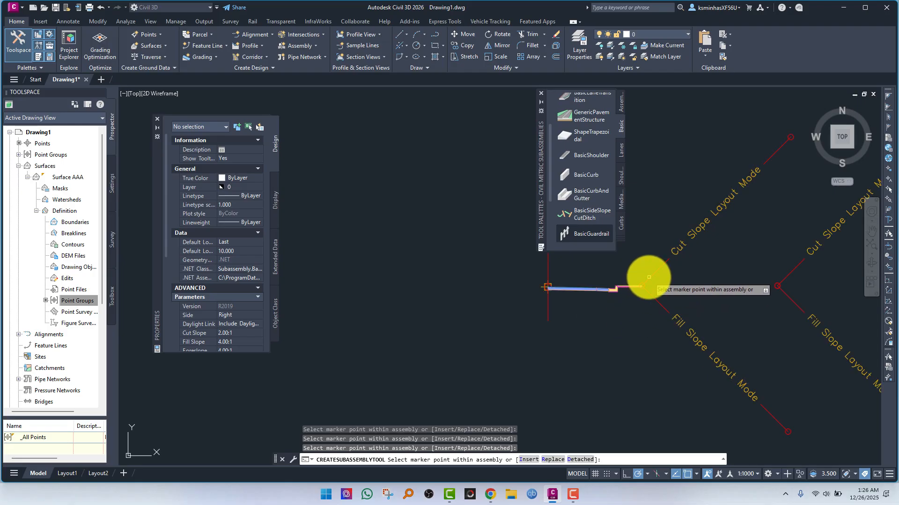
key(ctrl+z)
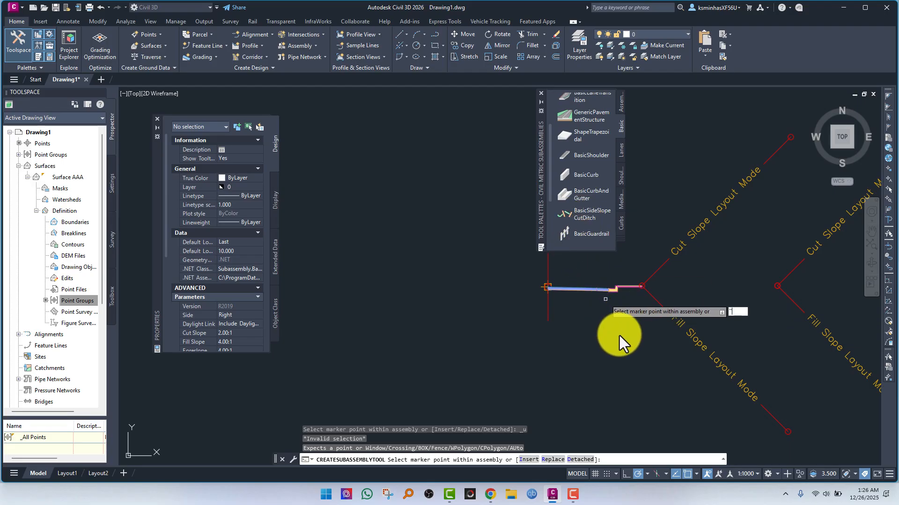
key(Escape)
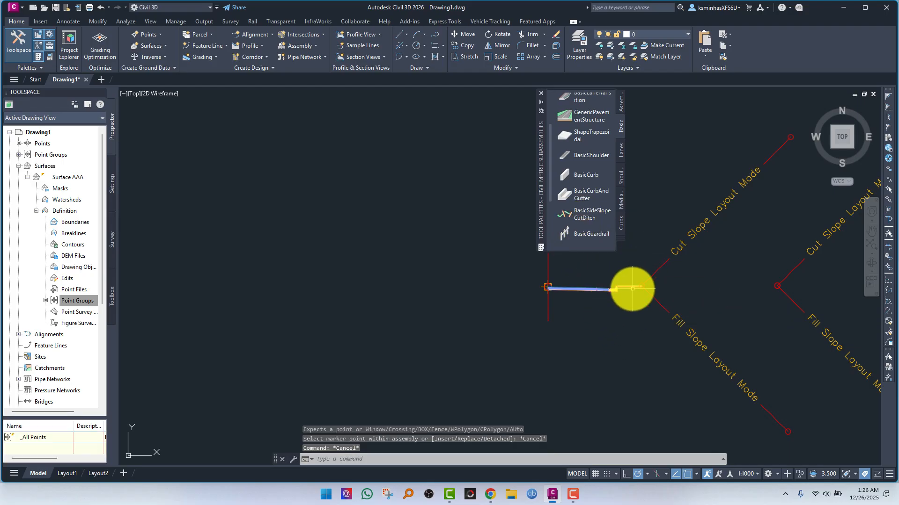
Step: Mirror the right-side lane, shoulder, curb, sidewalk and side slope subassemblies about the assembly baseline
click(633, 288)
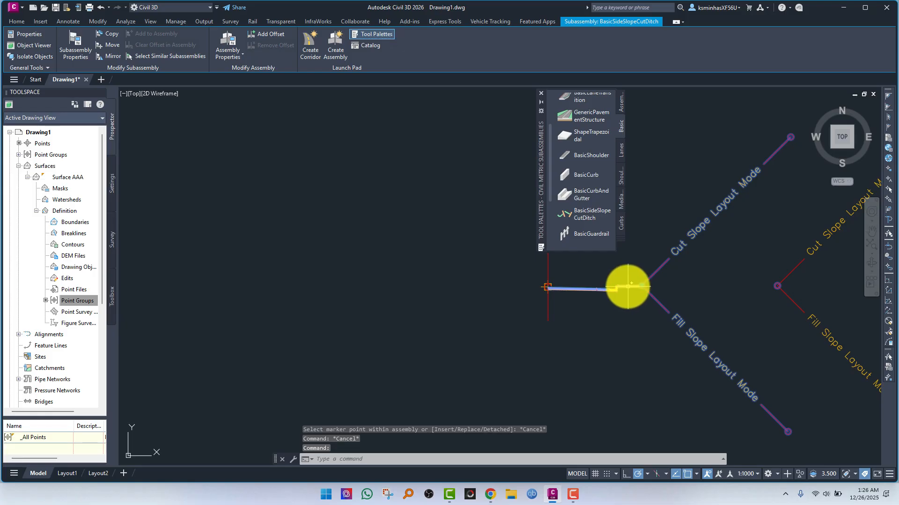
ctrl+click(629, 285)
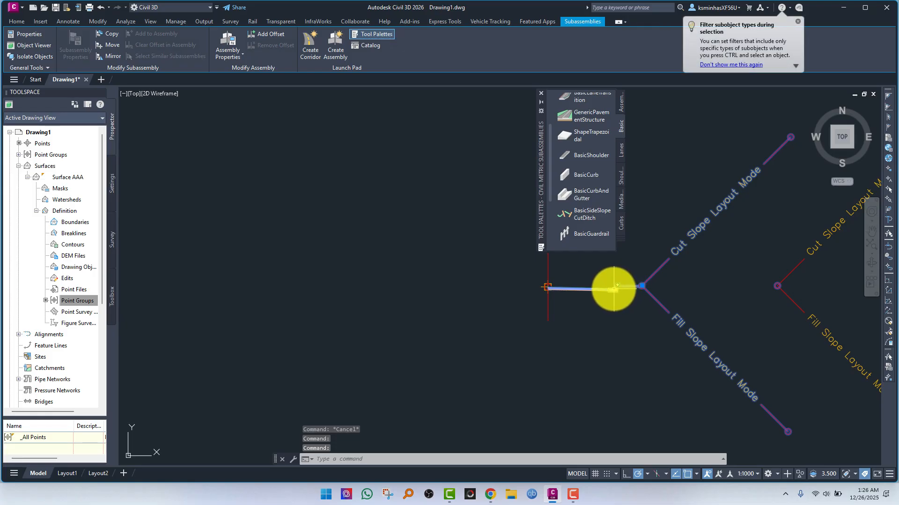
click(613, 289)
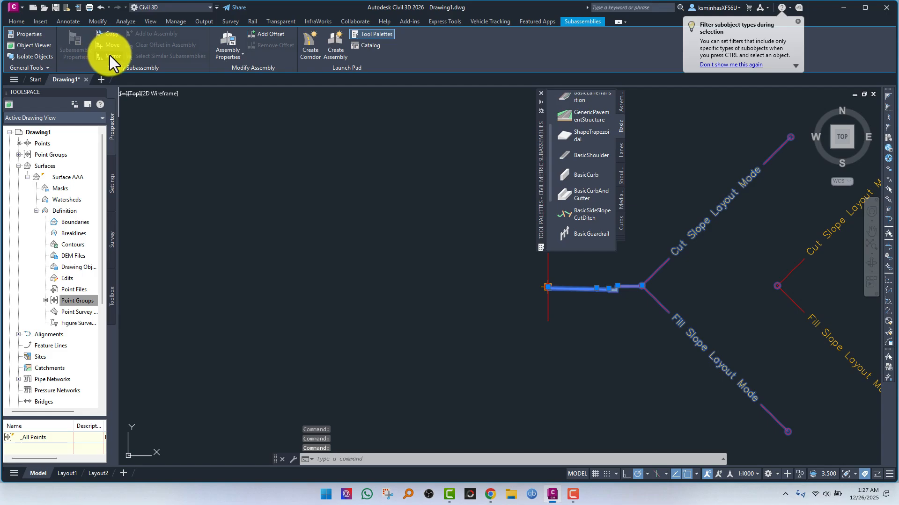
click(112, 57)
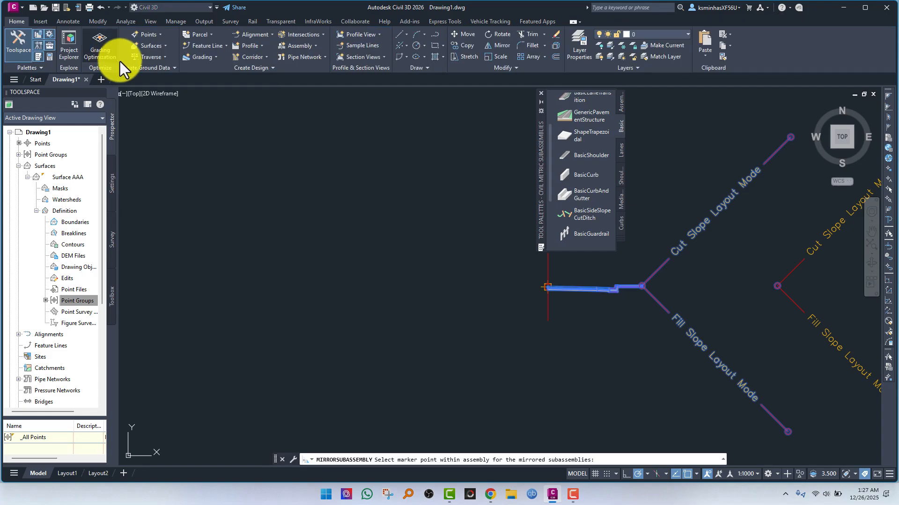
scroll(547, 283, up, 2)
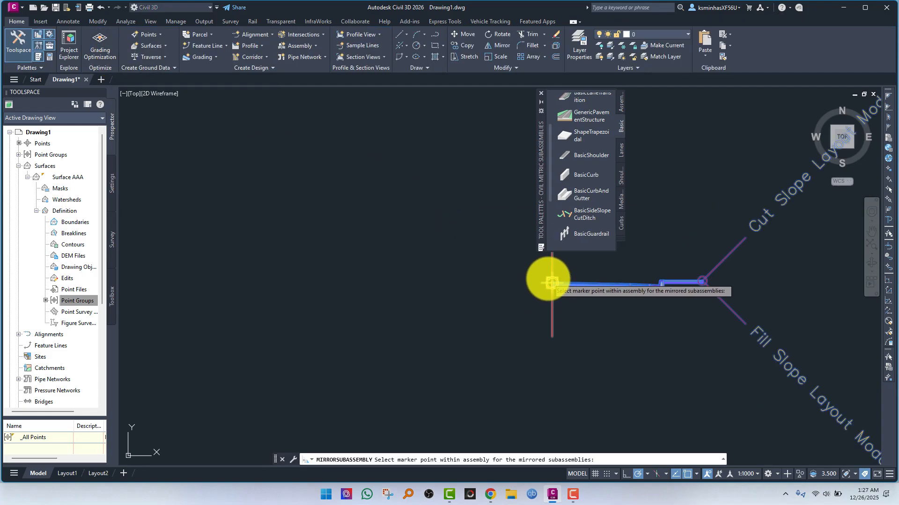
click(551, 281)
scroll(538, 323, down, 3)
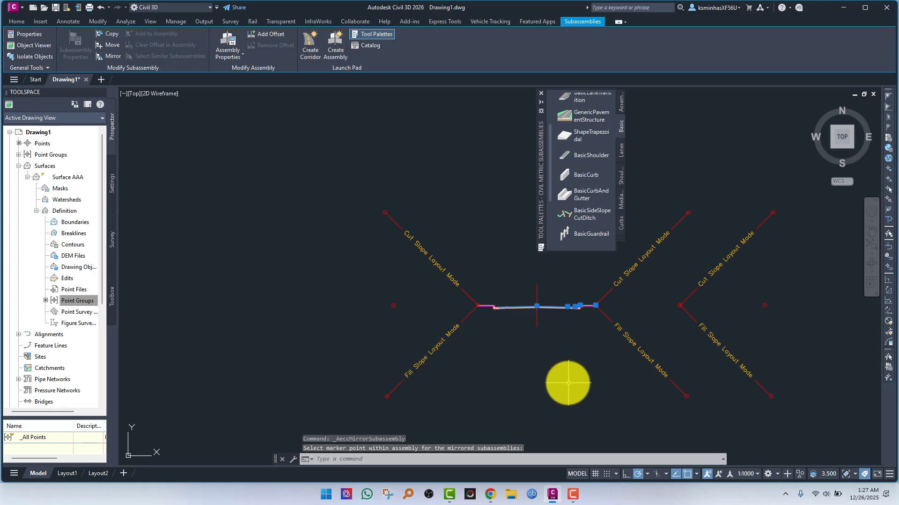
key(Escape)
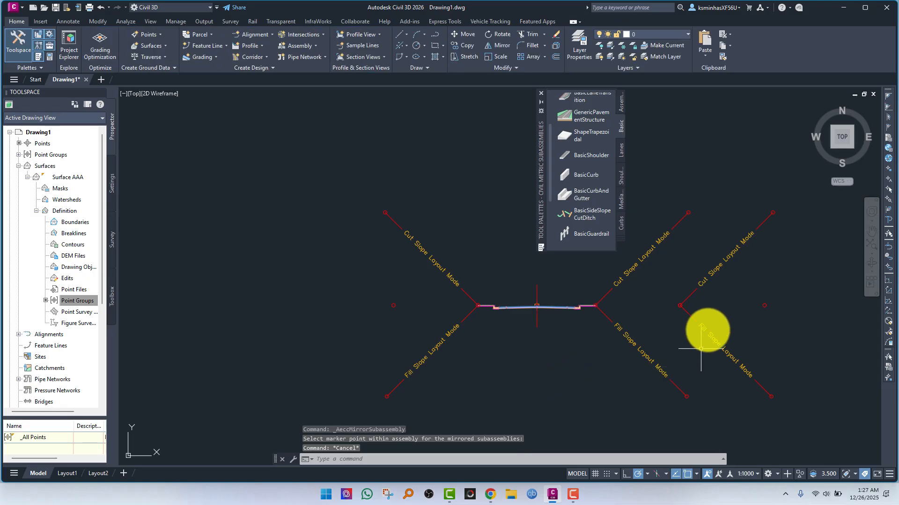
Step: Delete the extra BasicSideSlopeCutDitch beyond the right-hand side slope of the assembly
click(688, 313)
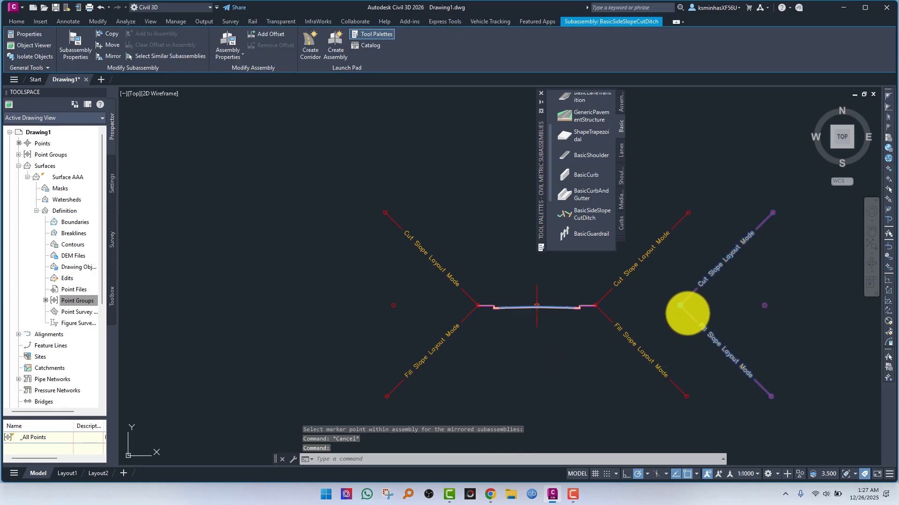
key(Delete)
scroll(687, 312, down, 4)
scroll(553, 325, up, 4)
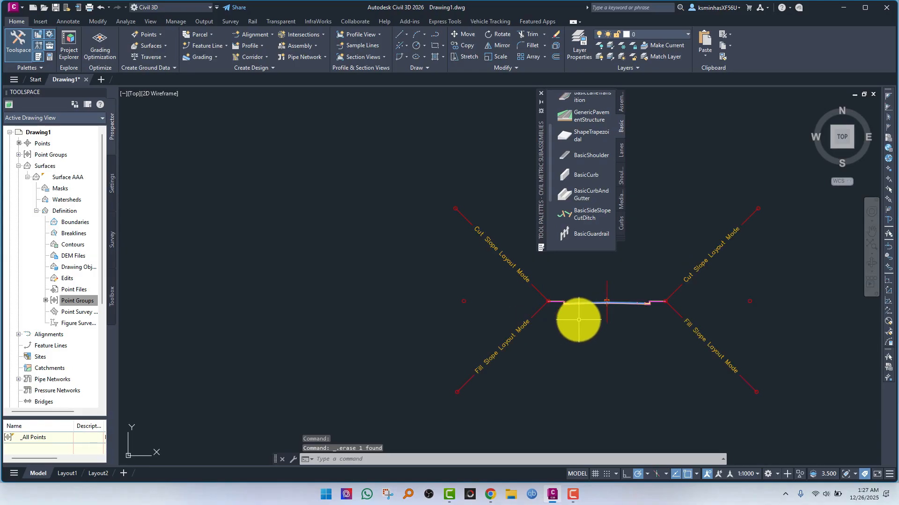
scroll(595, 311, up, 2)
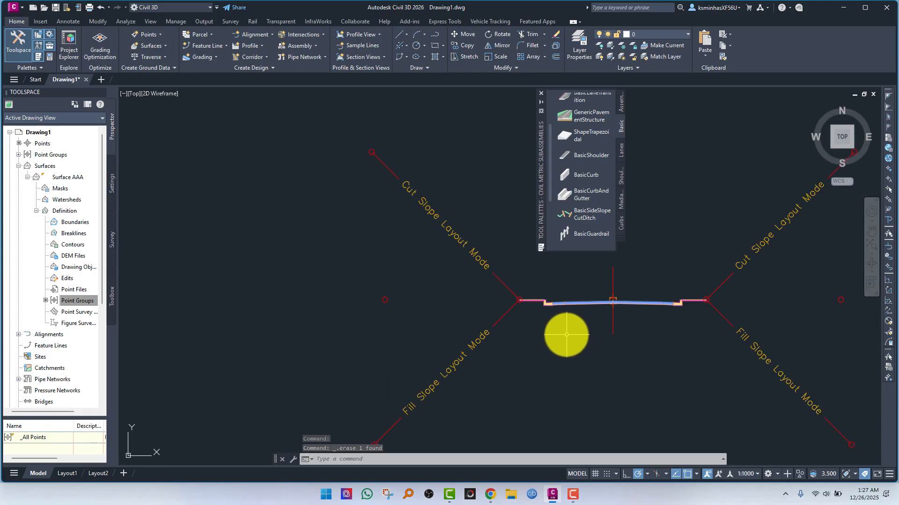
scroll(566, 335, down, 2)
middle_drag(566, 348, 581, 331)
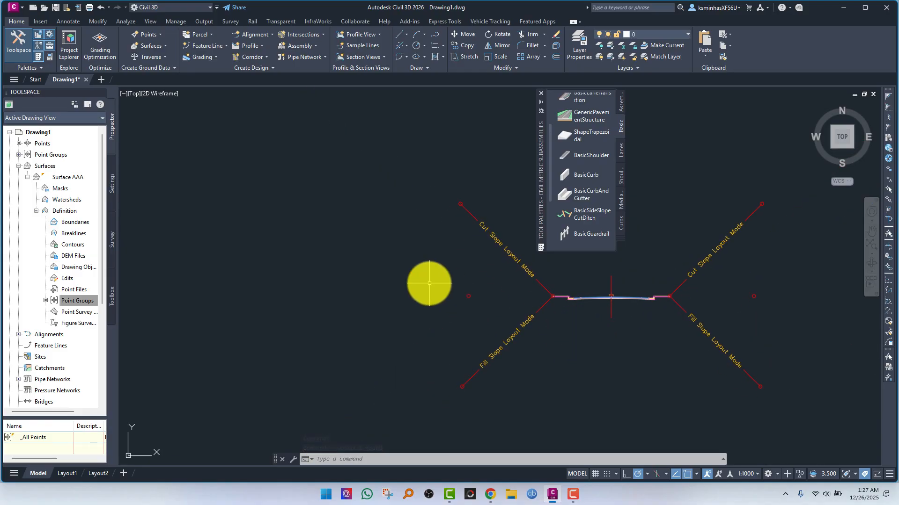
Step: Bring the surface, profile view and assembly into view together and close the subassembly tool palette
scroll(424, 277, down, 2)
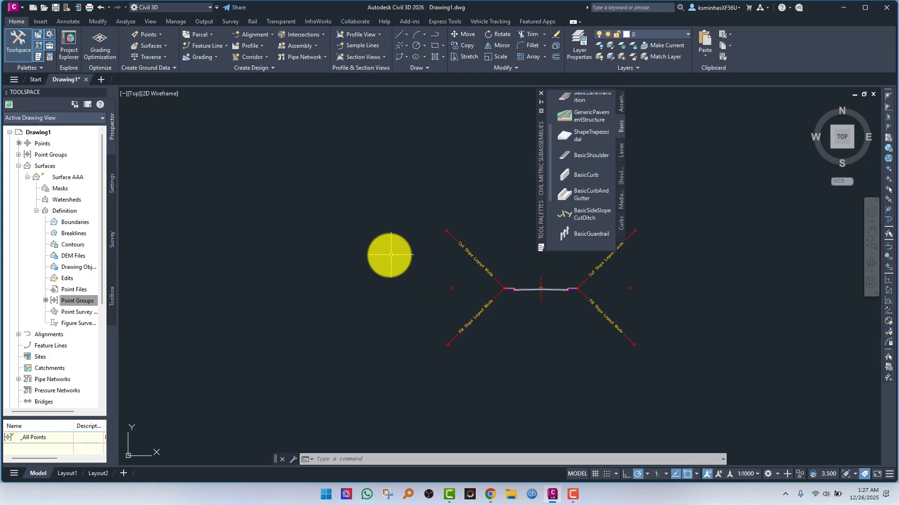
scroll(375, 253, down, 4)
middle_drag(357, 245, 529, 275)
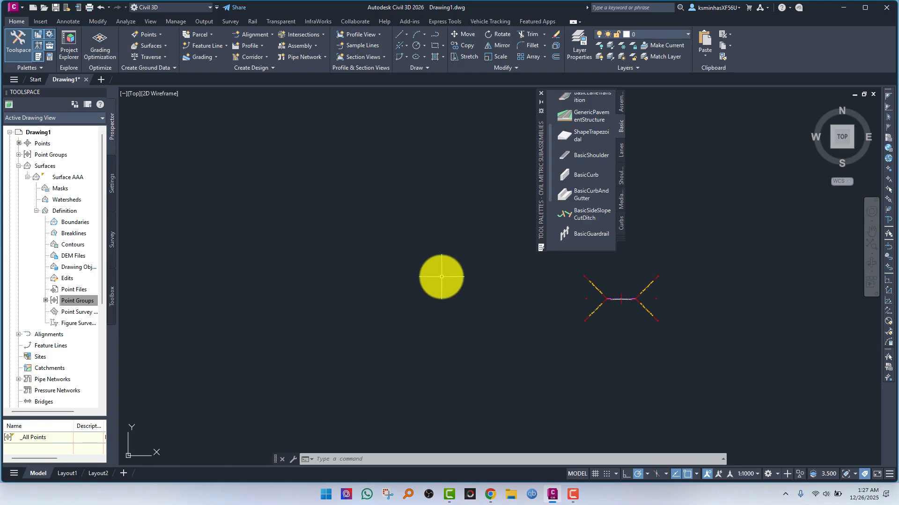
scroll(381, 256, down, 2)
scroll(367, 244, down, 2)
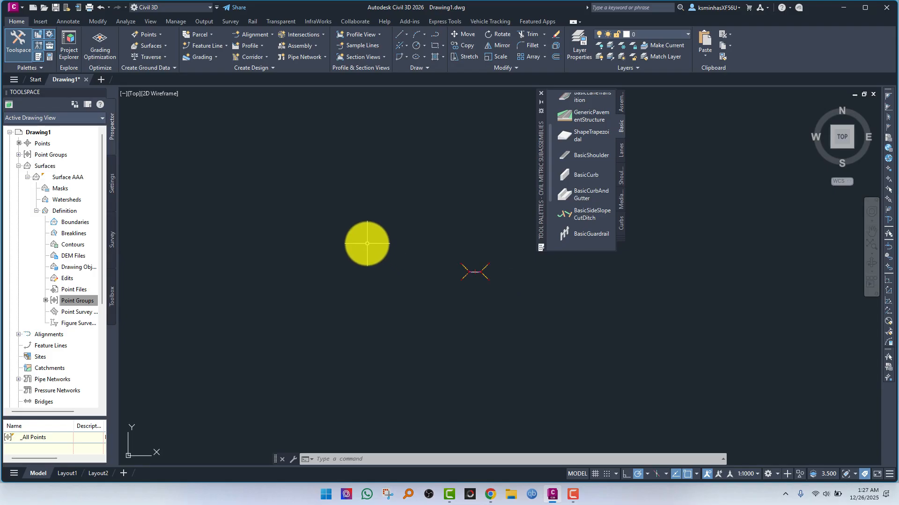
middle_drag(365, 243, 510, 307)
scroll(429, 267, down, 2)
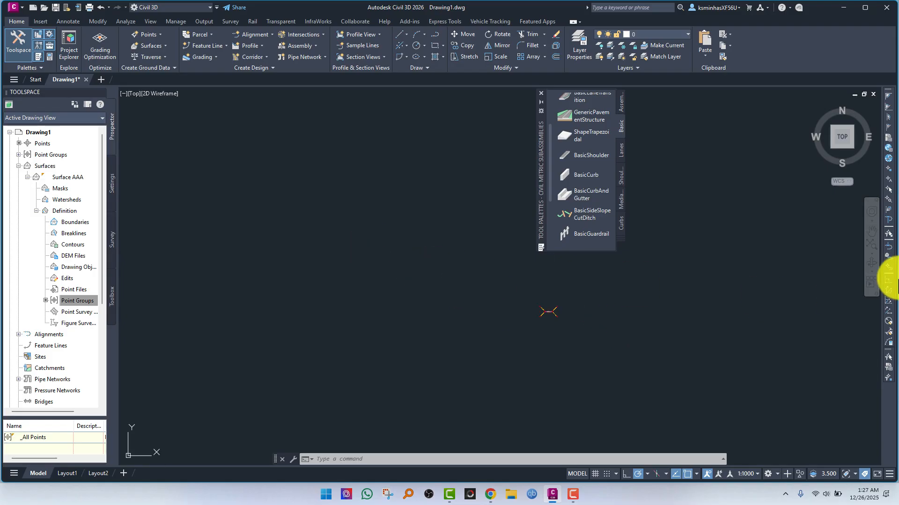
click(865, 244)
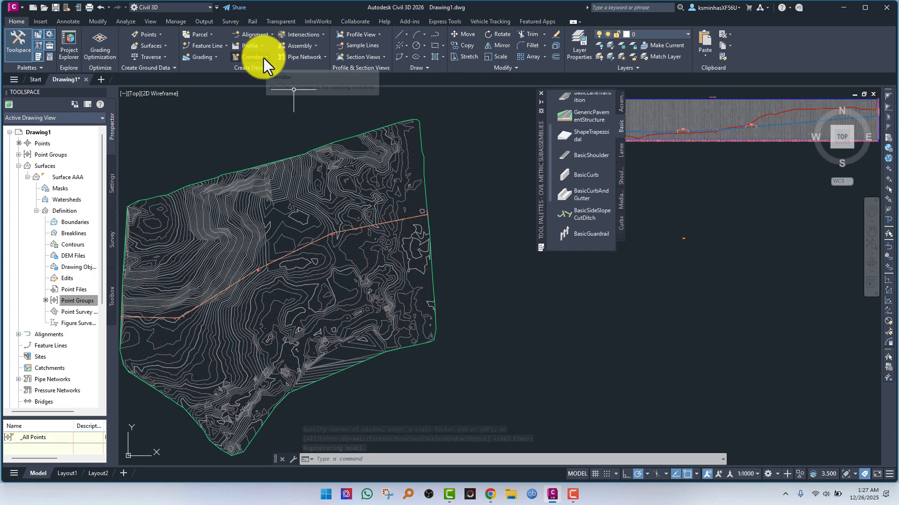
click(540, 94)
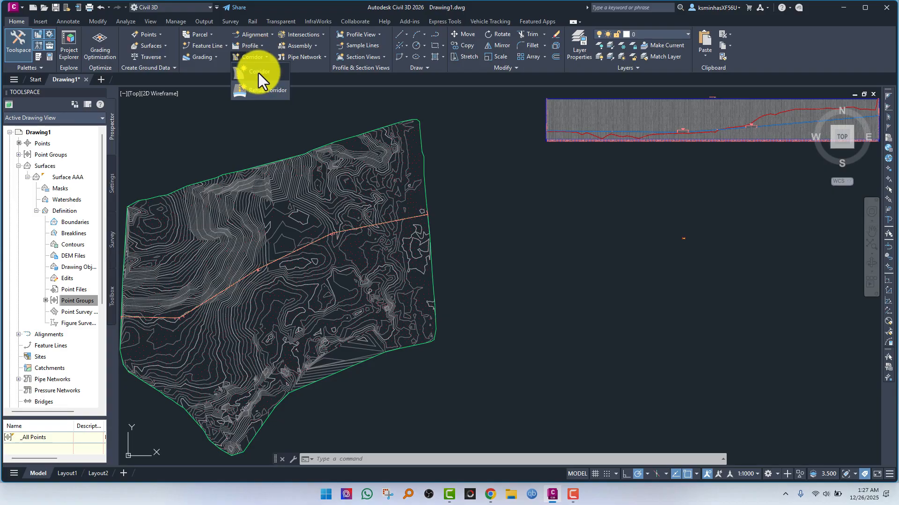
Step: Create a corridor from Alignment AAA, the Surface AAA surface profile and Assembly 1, in the Basic corridor style
click(259, 72)
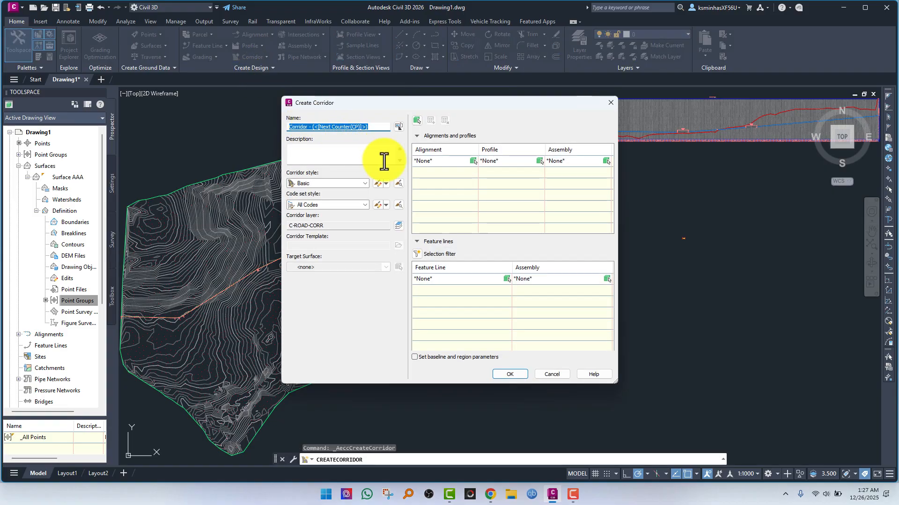
click(462, 161)
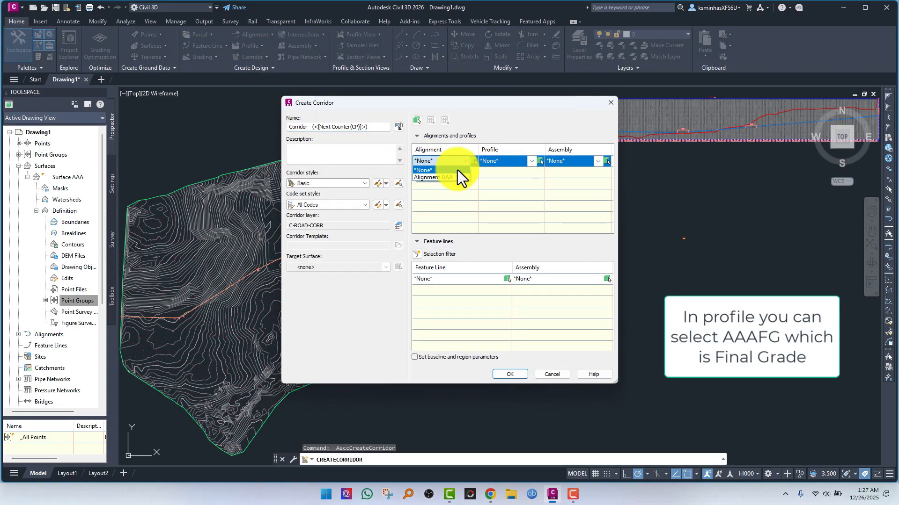
click(450, 178)
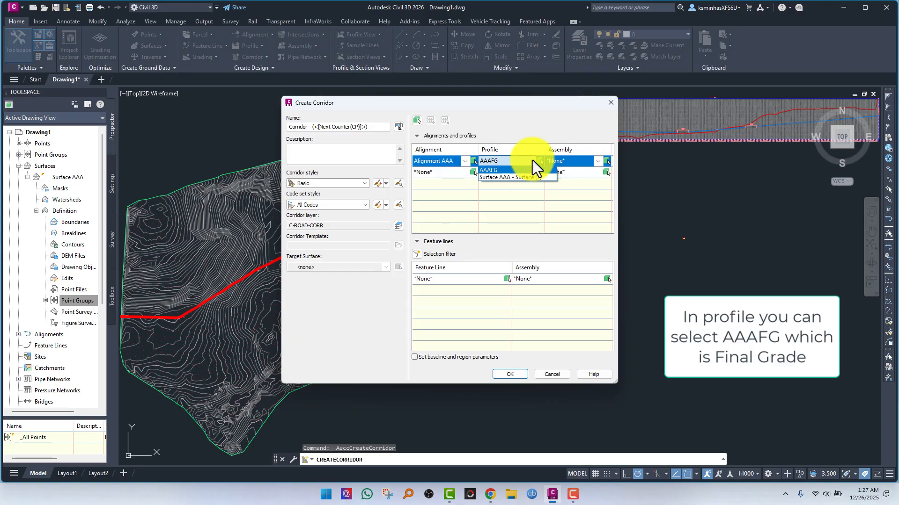
click(517, 178)
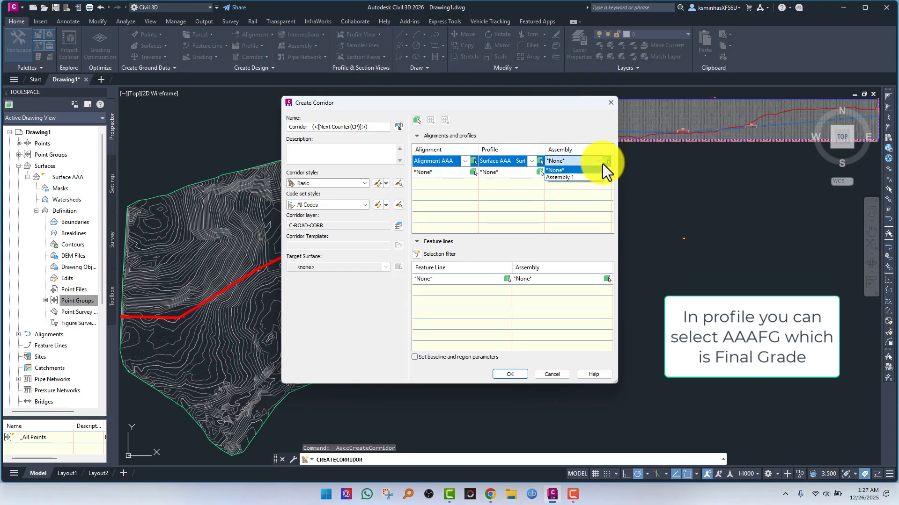
click(564, 176)
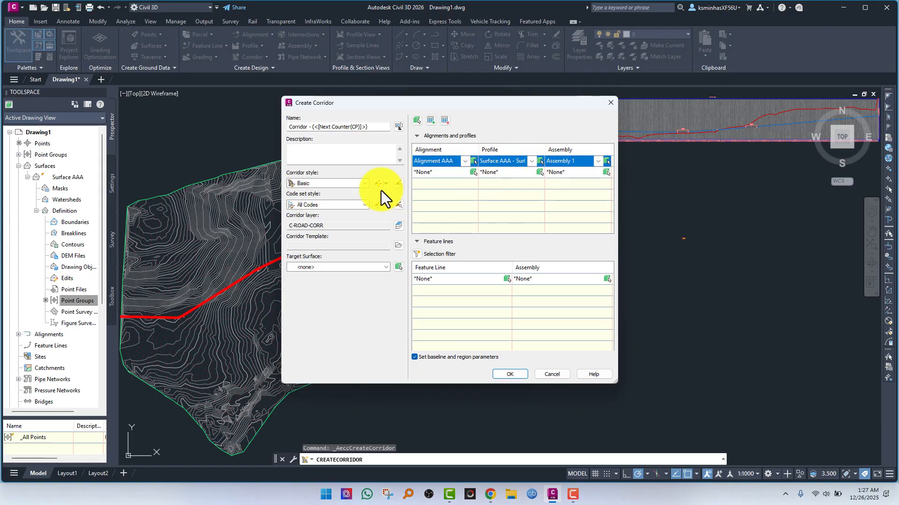
click(503, 375)
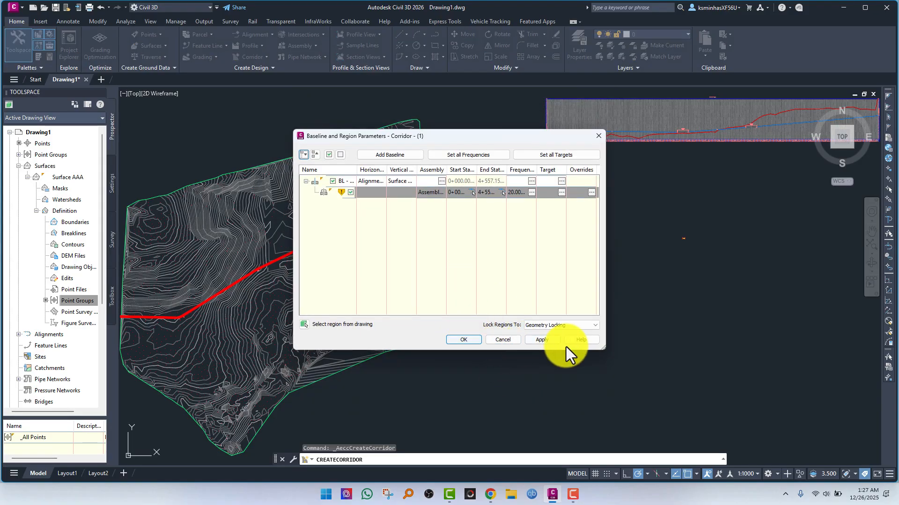
Step: Apply the corridor's baseline and region parameters, rebuild the corridor, and dismiss the event viewer
key(Return)
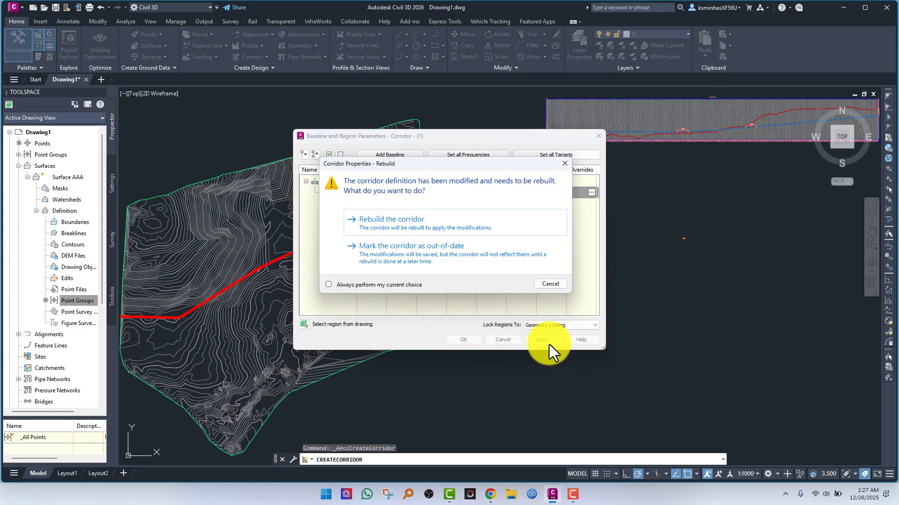
click(420, 221)
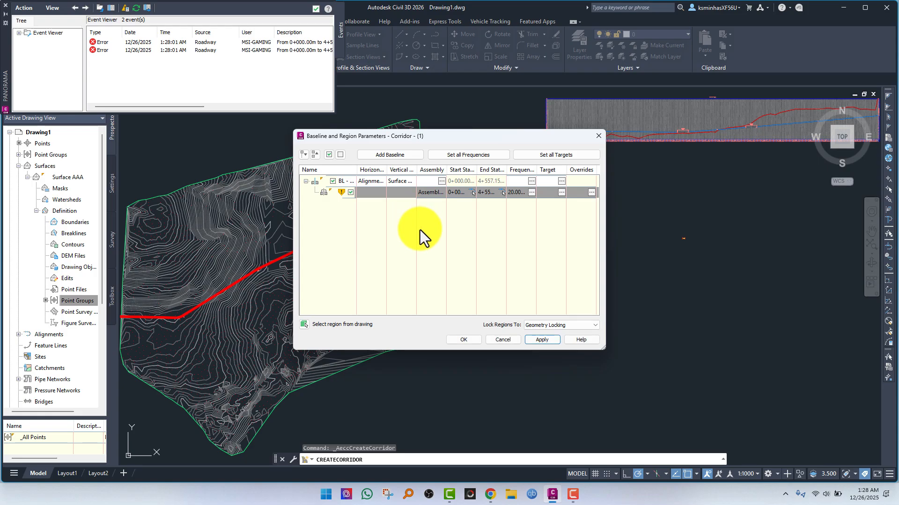
click(463, 340)
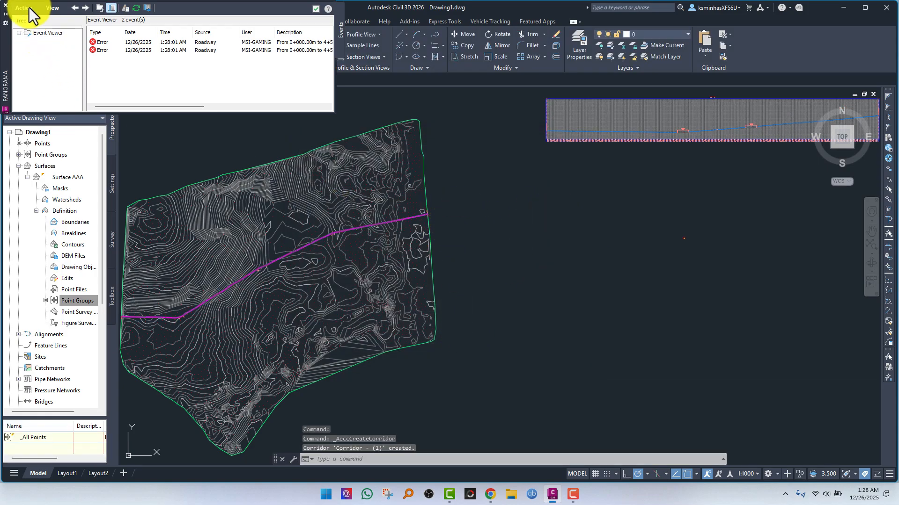
click(6, 6)
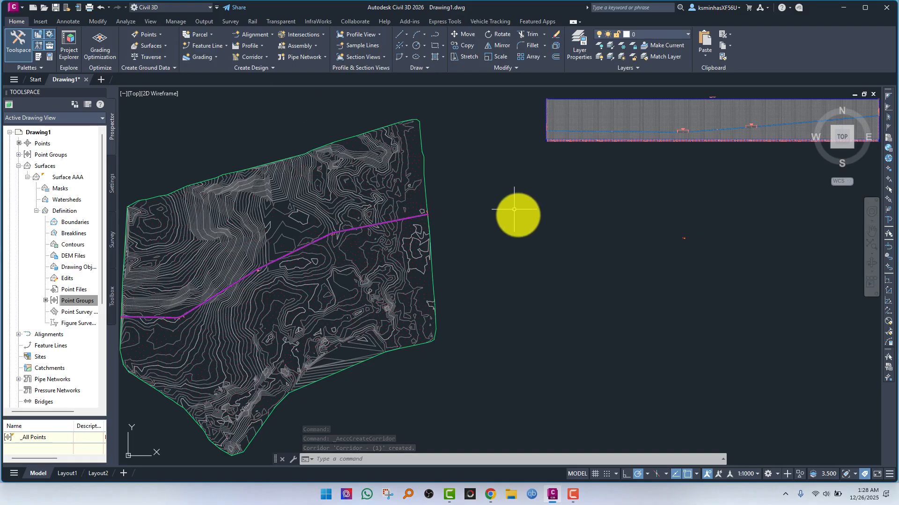
Step: Examine the corridor's lines and station labels in plan along the alignment
scroll(681, 234, up, 4)
scroll(344, 228, down, 6)
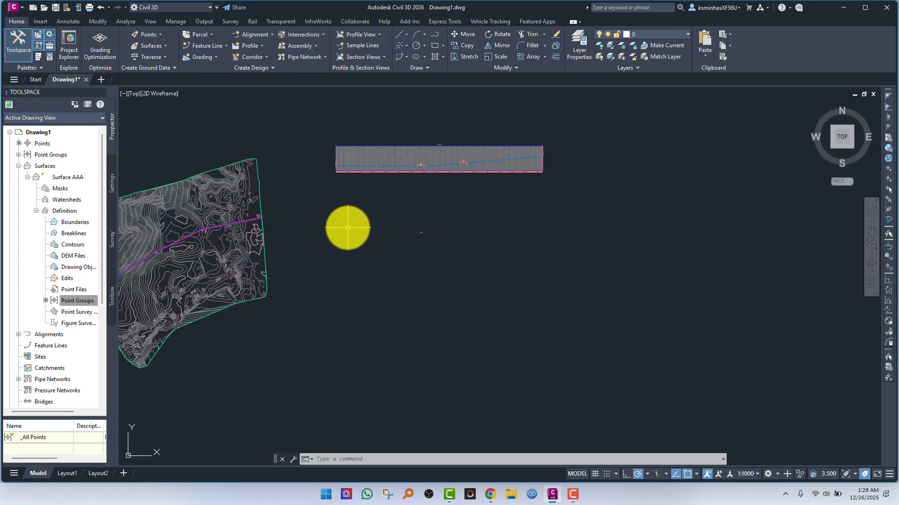
middle_drag(281, 219, 446, 210)
scroll(357, 209, up, 10)
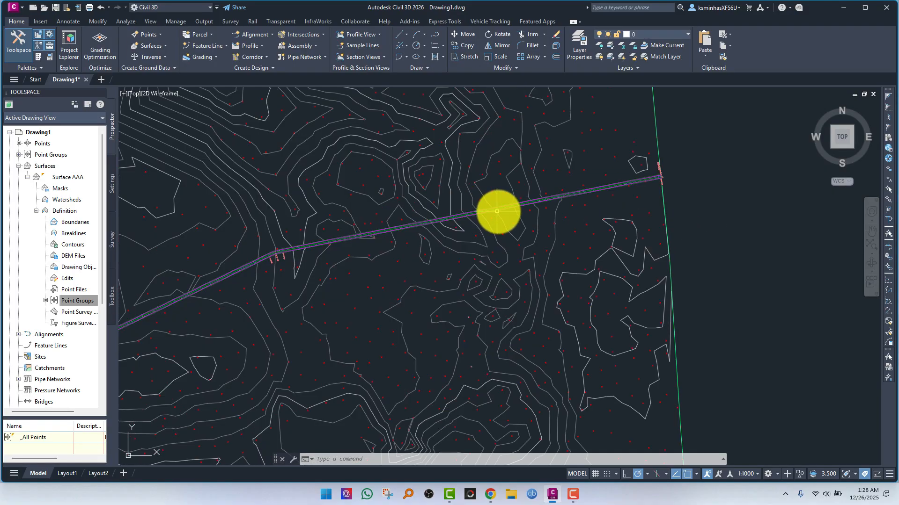
scroll(504, 219, up, 5)
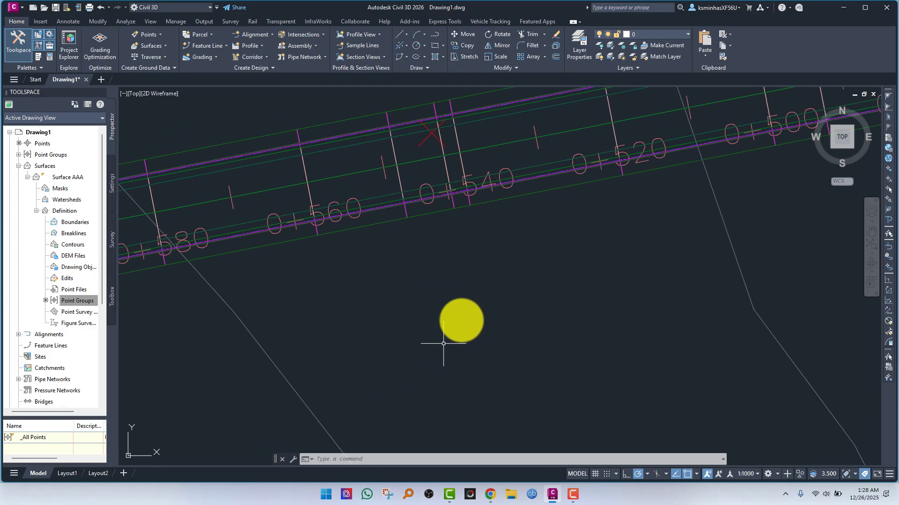
scroll(465, 211, down, 10)
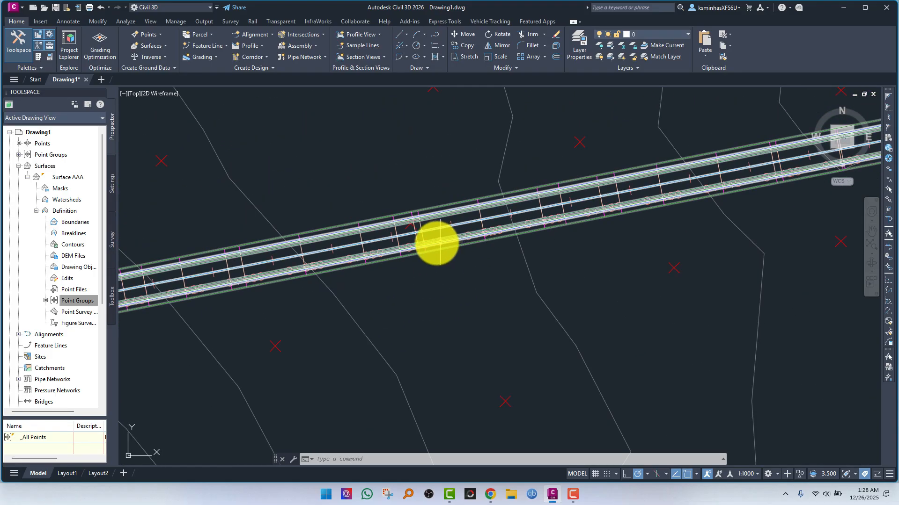